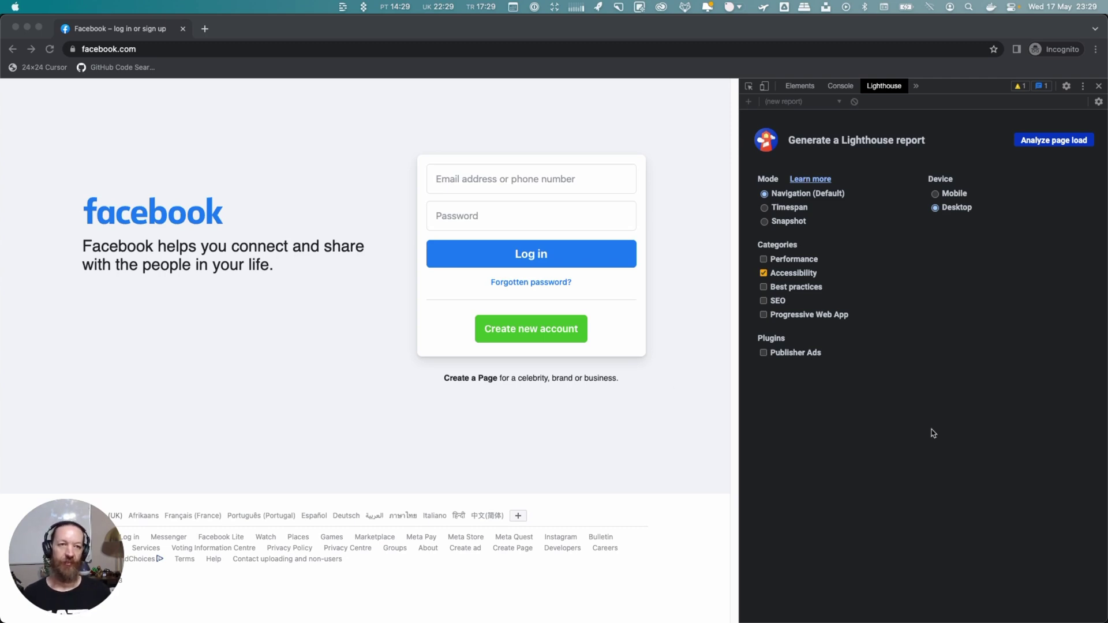
# Leave only the Accessibility category selected for the Lighthouse audit
pyautogui.click(838, 249)
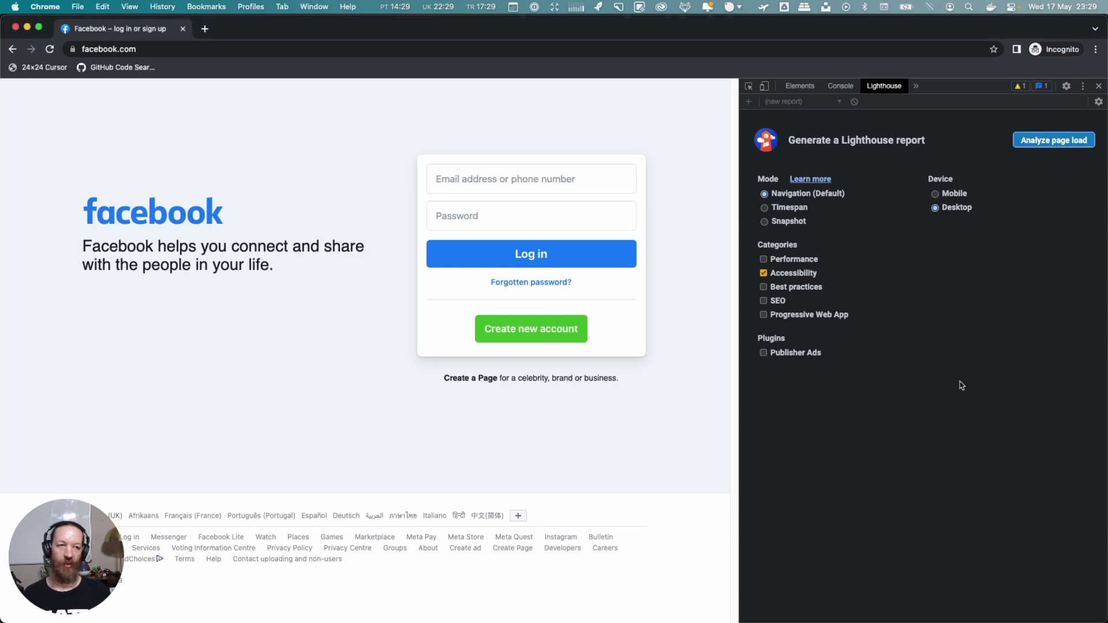
pyautogui.click(795, 263)
pyautogui.click(782, 288)
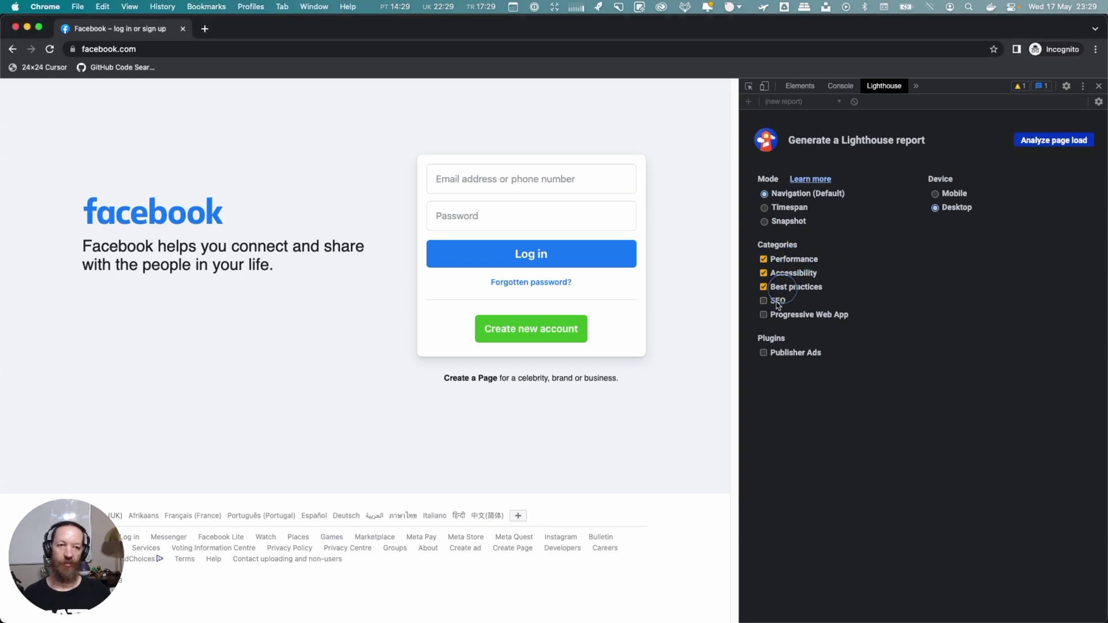
pyautogui.click(776, 301)
pyautogui.click(775, 315)
pyautogui.click(789, 315)
pyautogui.click(779, 302)
pyautogui.click(782, 287)
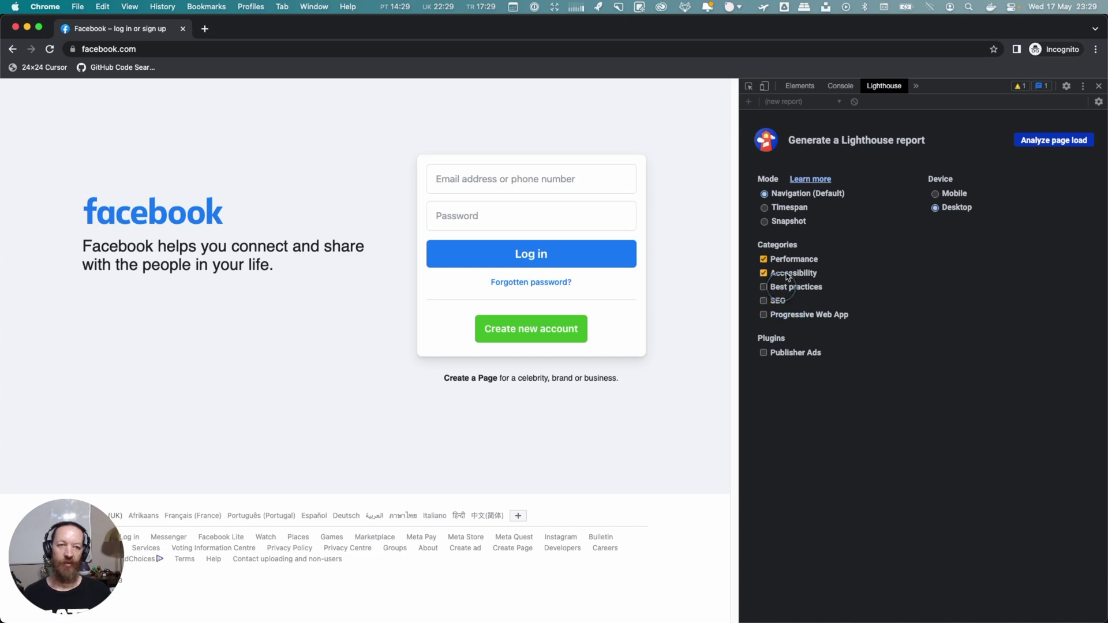
pyautogui.click(789, 258)
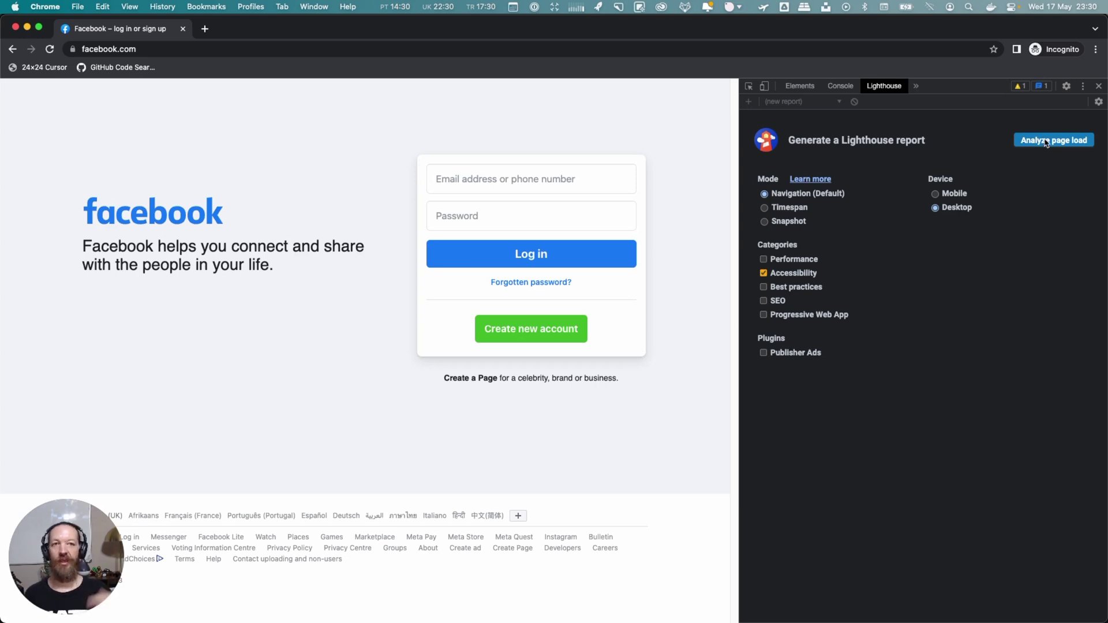
# Run the Lighthouse page-load audit (Accessibility 97) and expand the failing contrast elements
pyautogui.click(1046, 142)
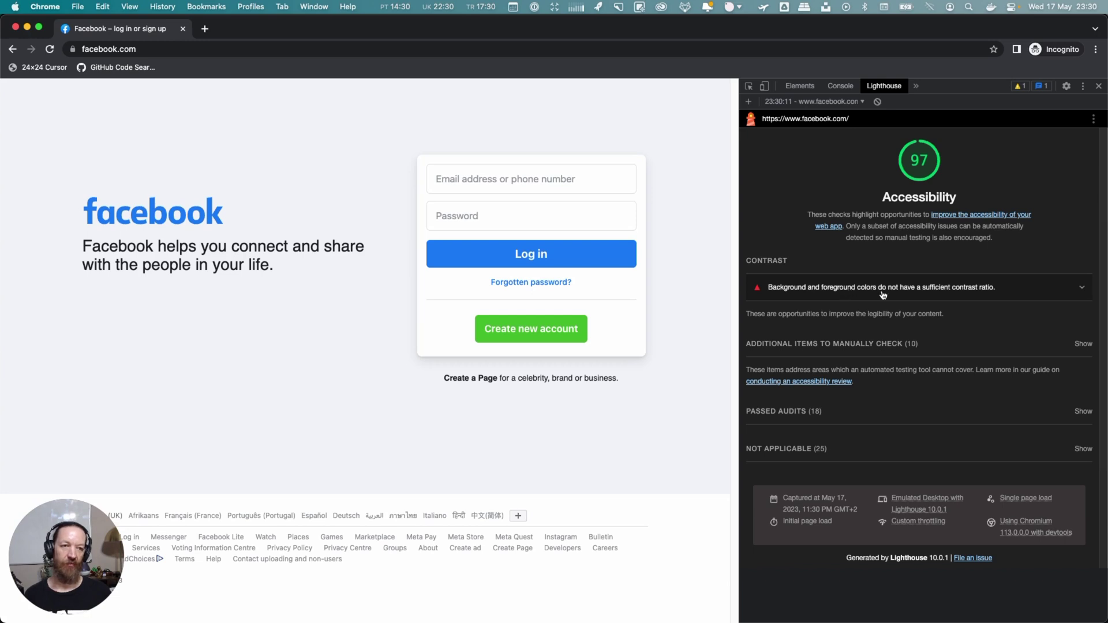
pyautogui.click(910, 291)
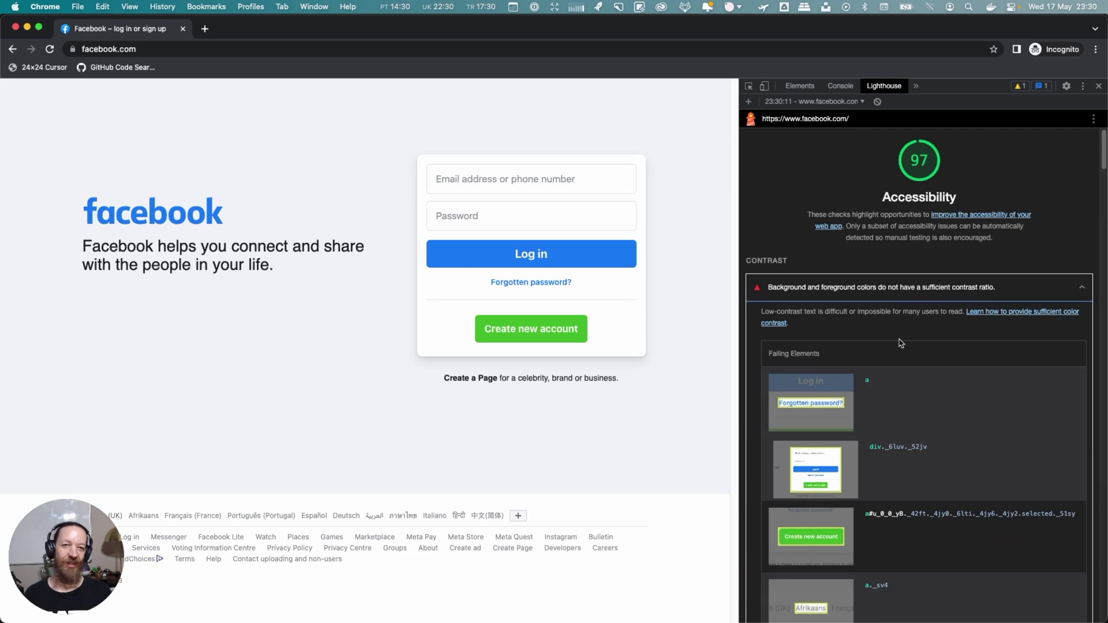
pyautogui.scroll(-1, 900, 343)
pyautogui.scroll(-4, 900, 342)
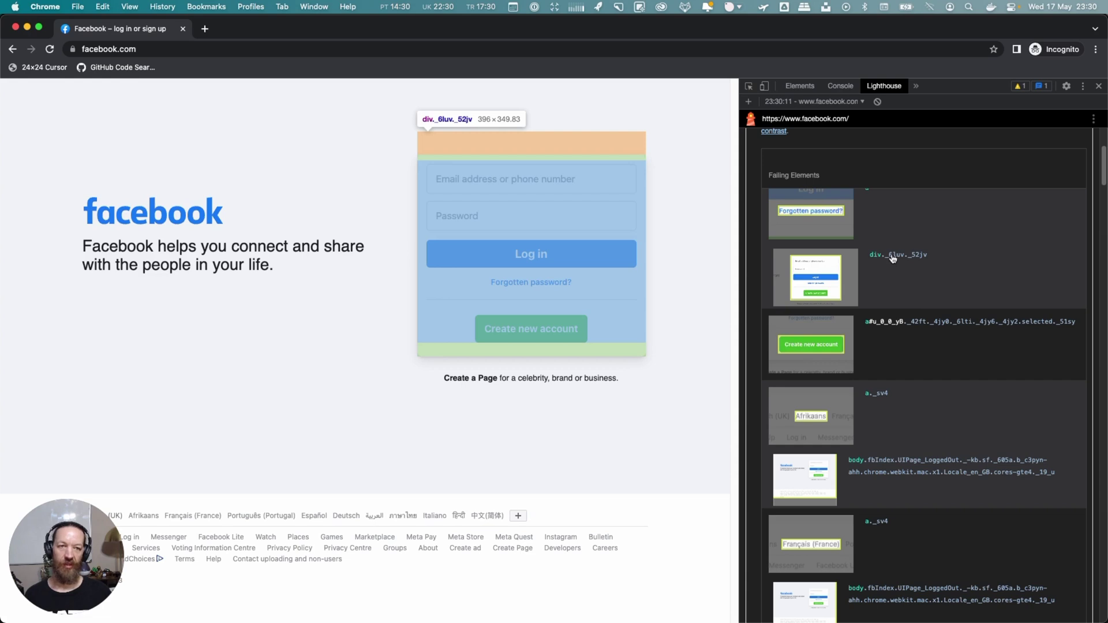
pyautogui.scroll(1, 889, 254)
pyautogui.scroll(2, 890, 254)
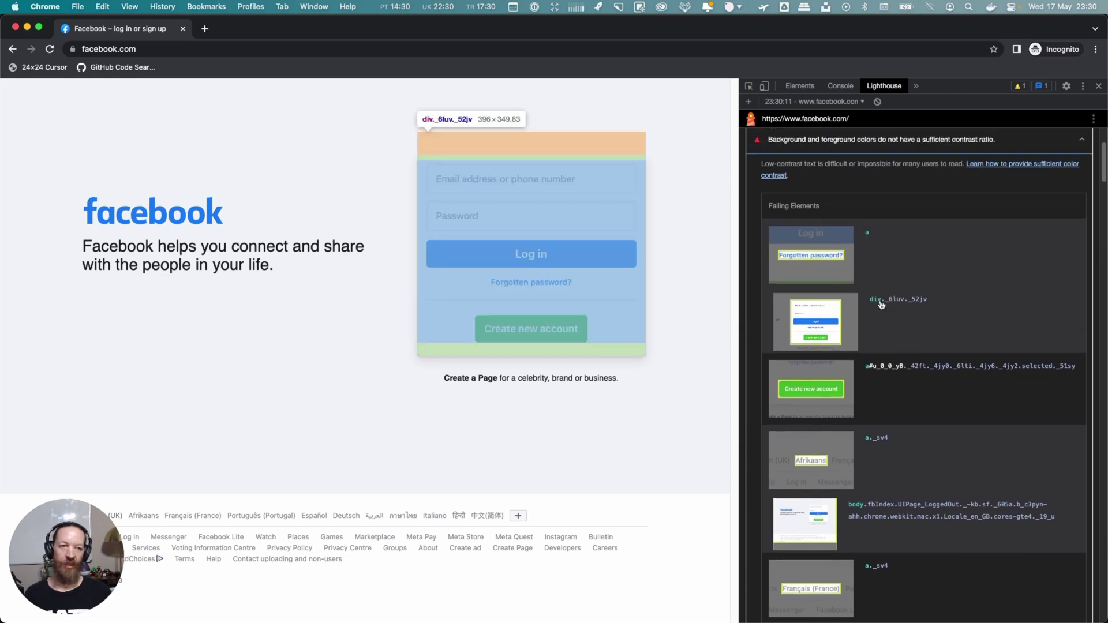
# Inspect the Create new account link and confirm its #fff text contrast of 2.61 fails AA
pyautogui.click(886, 373)
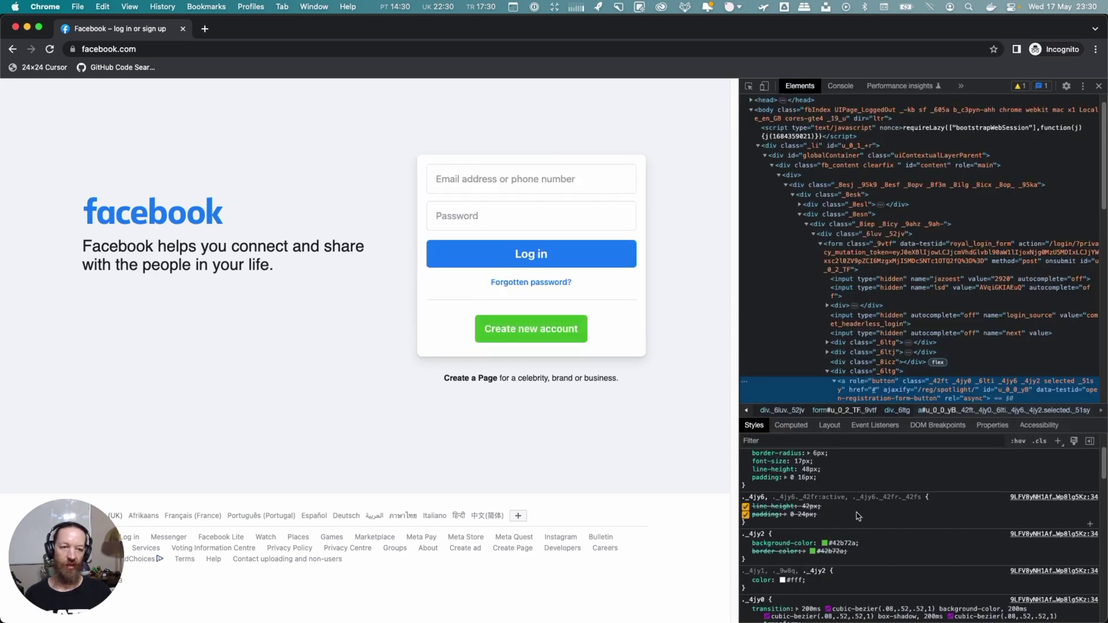
pyautogui.scroll(-2, 862, 508)
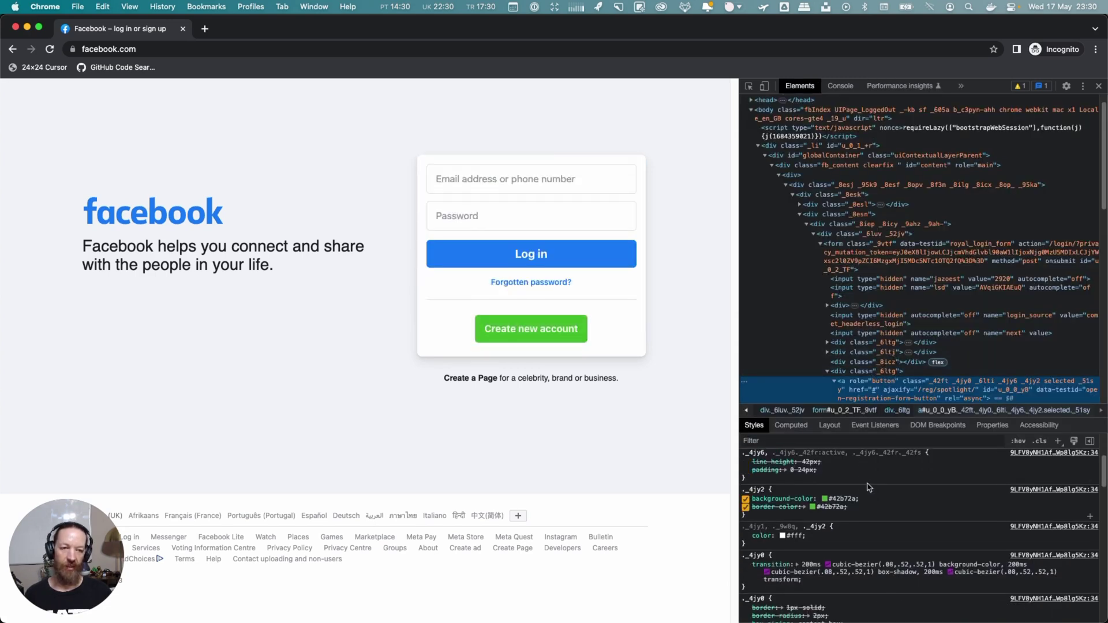
pyautogui.click(782, 536)
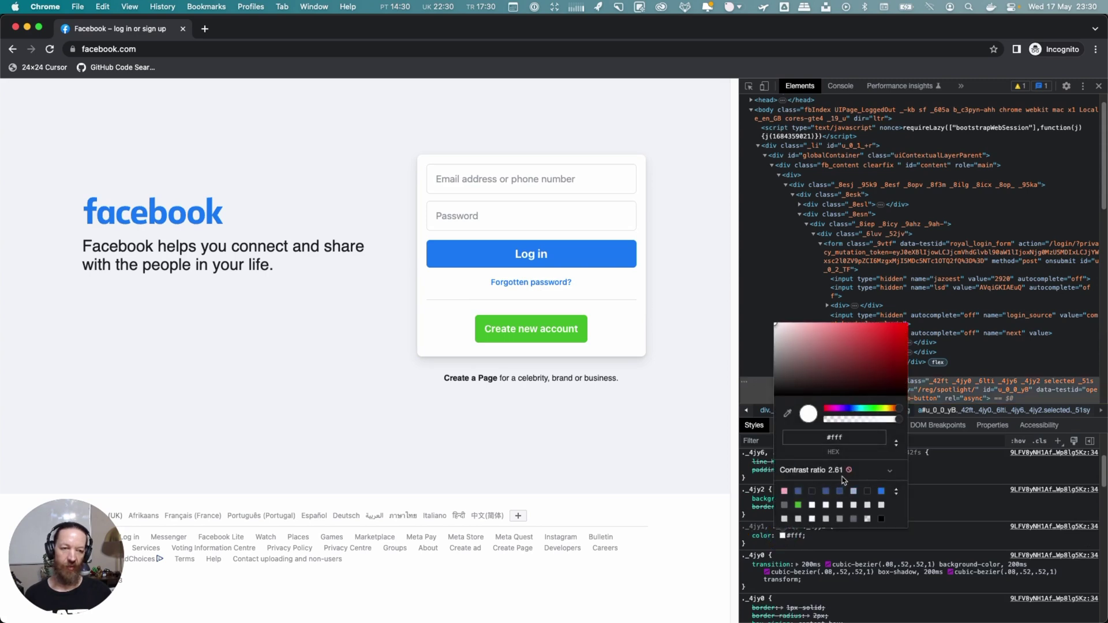
pyautogui.click(890, 471)
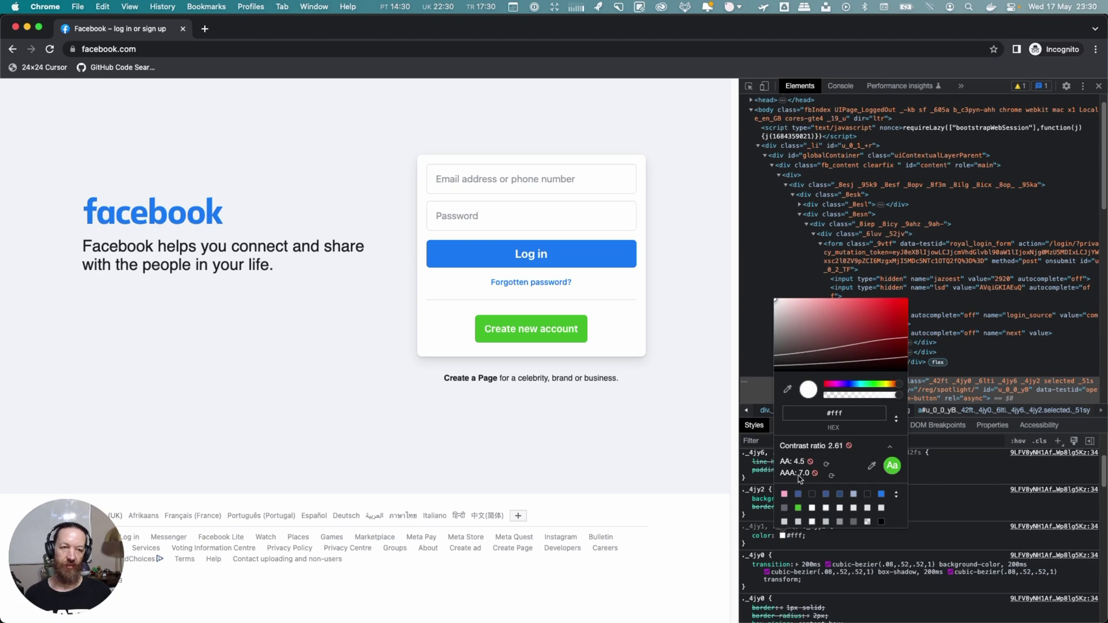
pyautogui.click(970, 476)
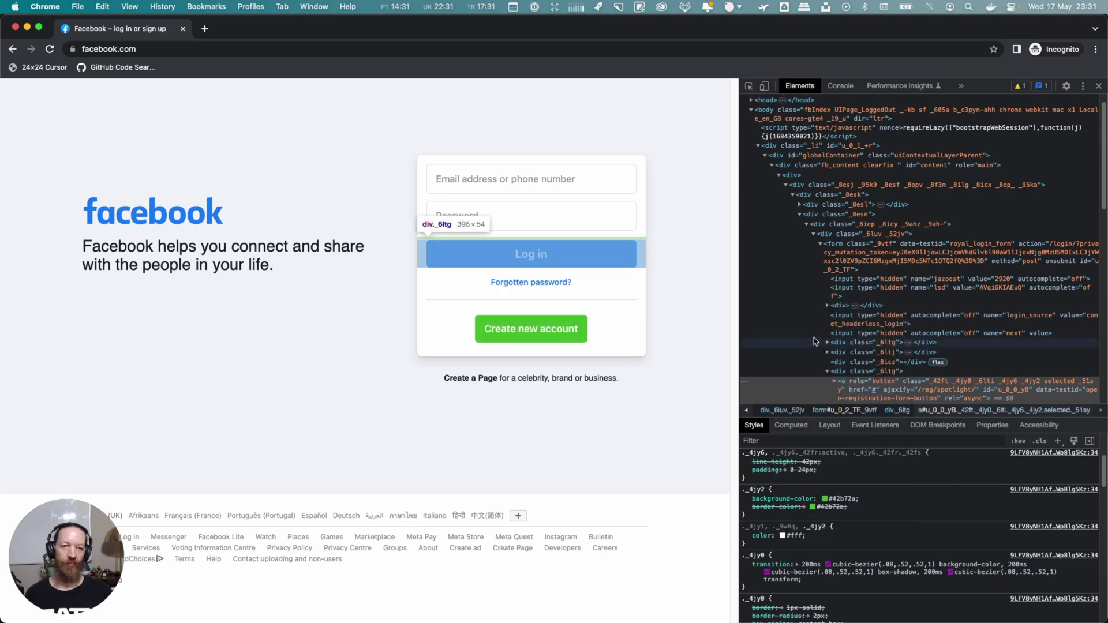
pyautogui.click(962, 87)
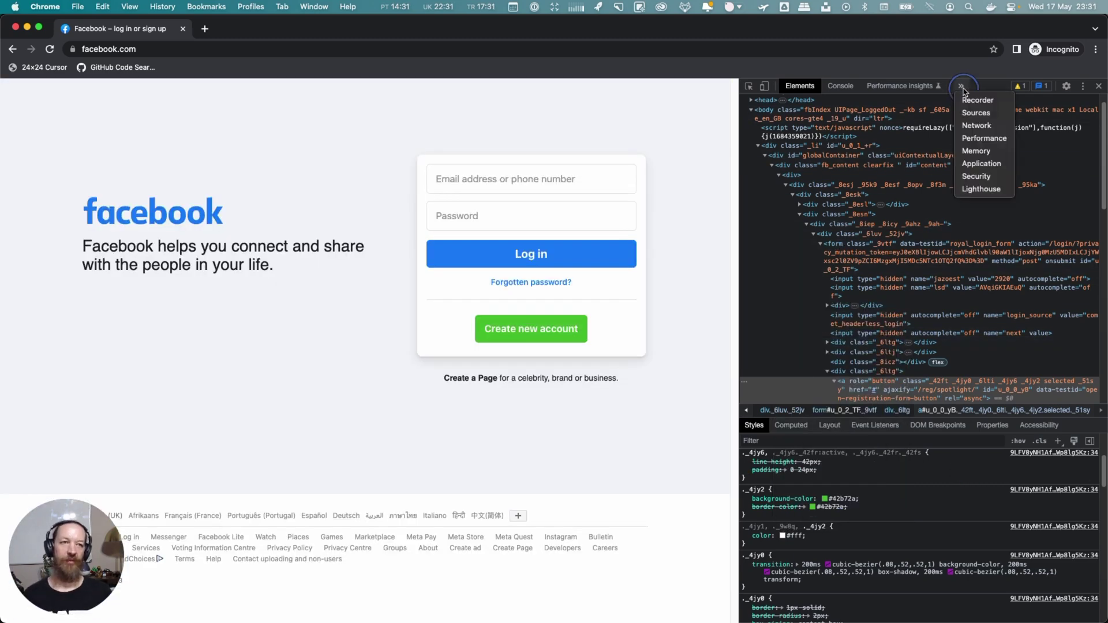
# Return to the Lighthouse report, then switch to the Chrome window showing axe DevTools for facebook.com
pyautogui.click(976, 191)
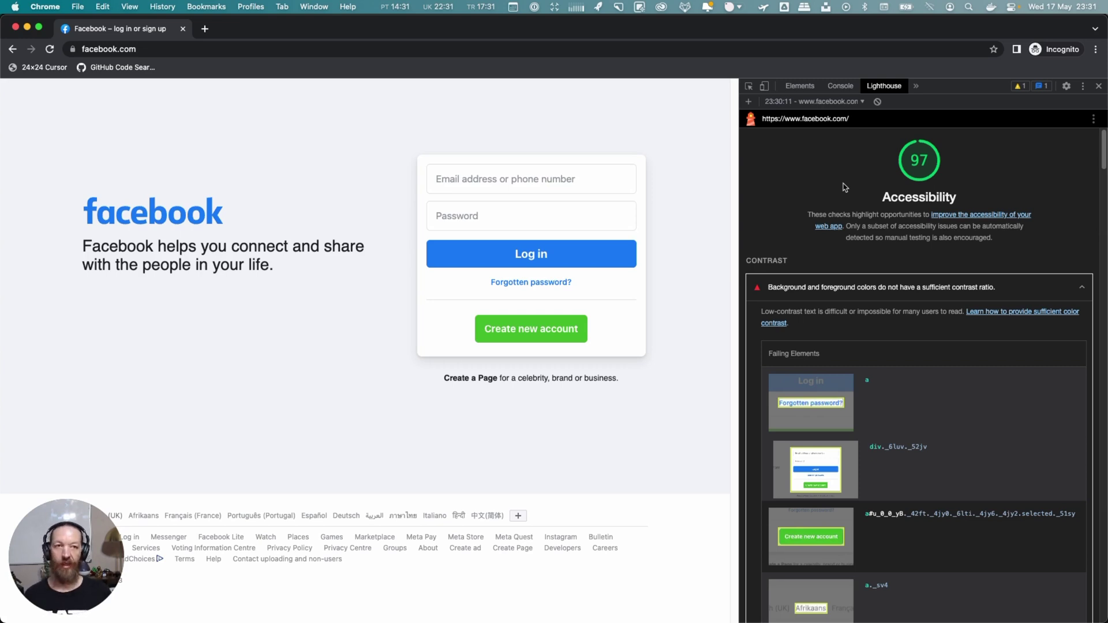
pyautogui.press('super+grave')
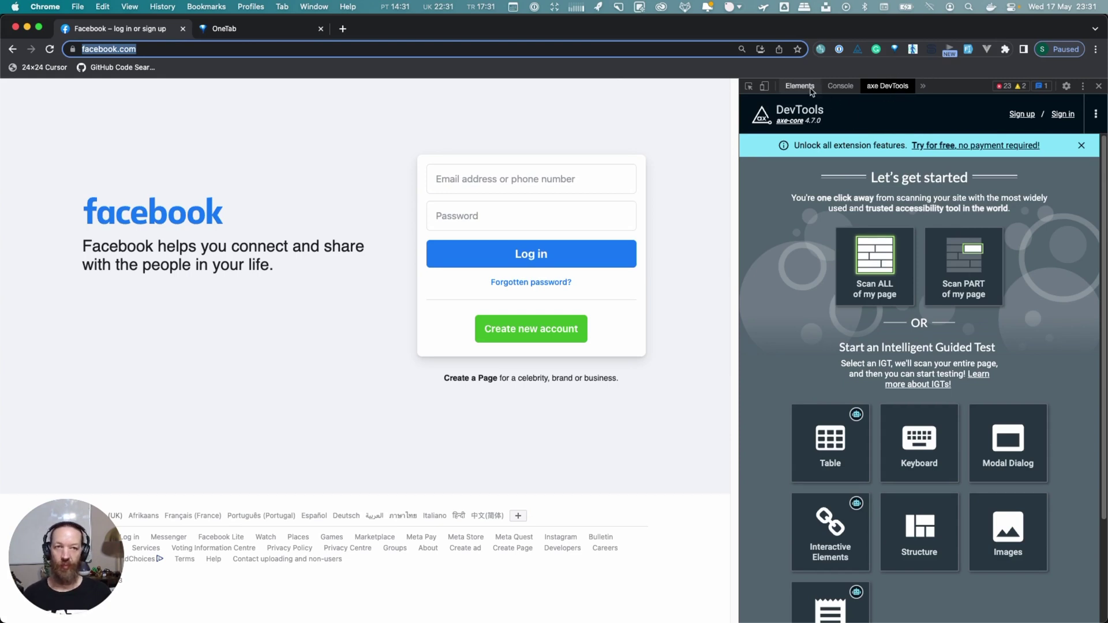
pyautogui.click(923, 86)
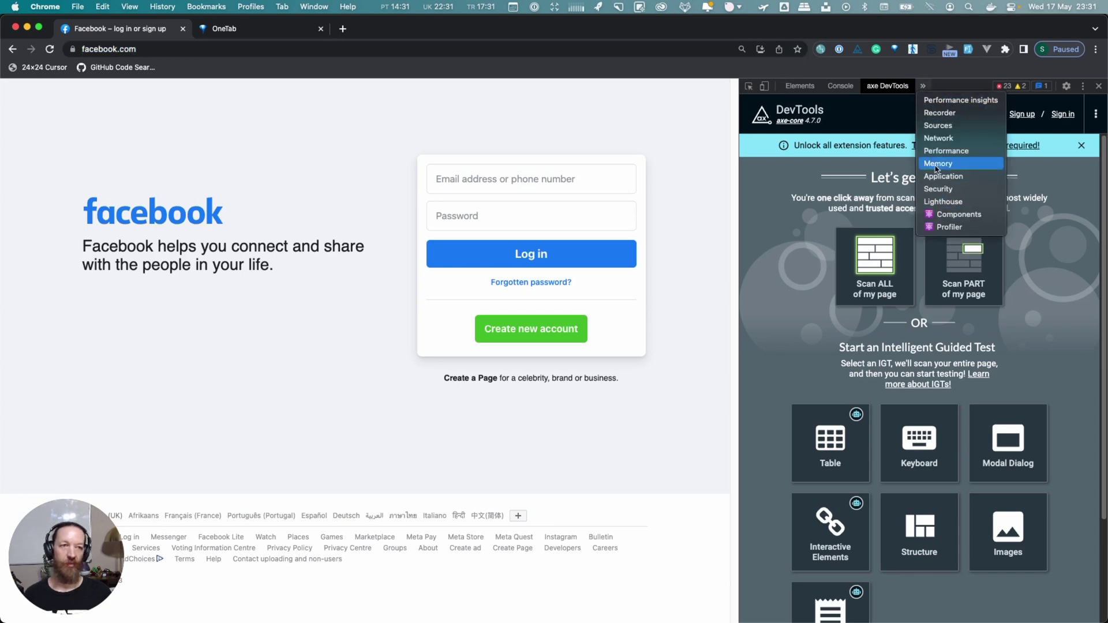
pyautogui.click(881, 67)
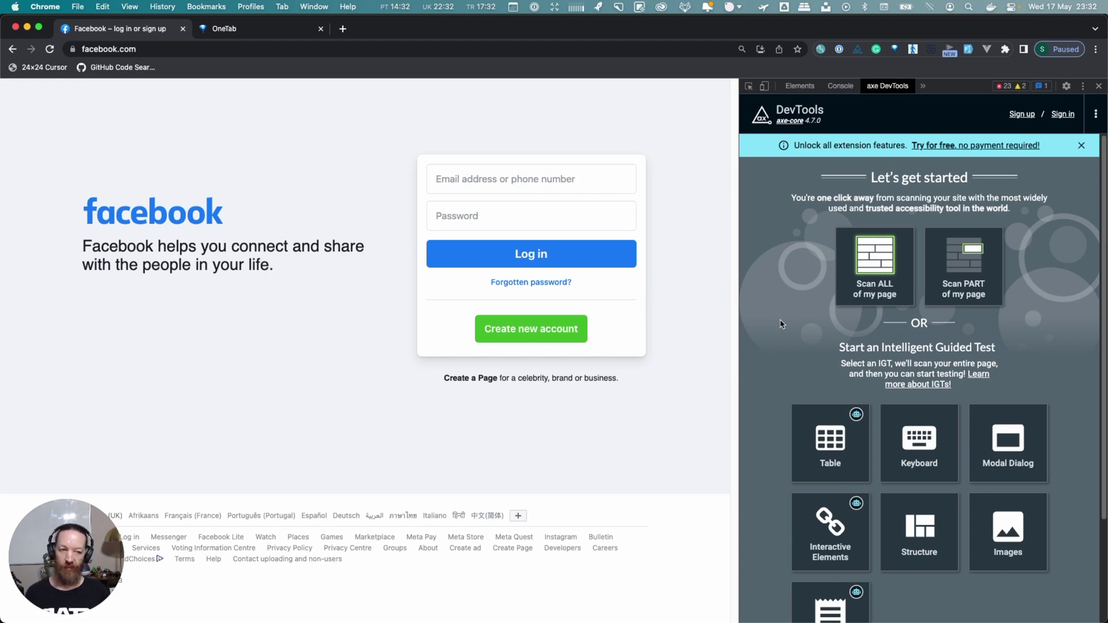
pyautogui.scroll(-2, 779, 328)
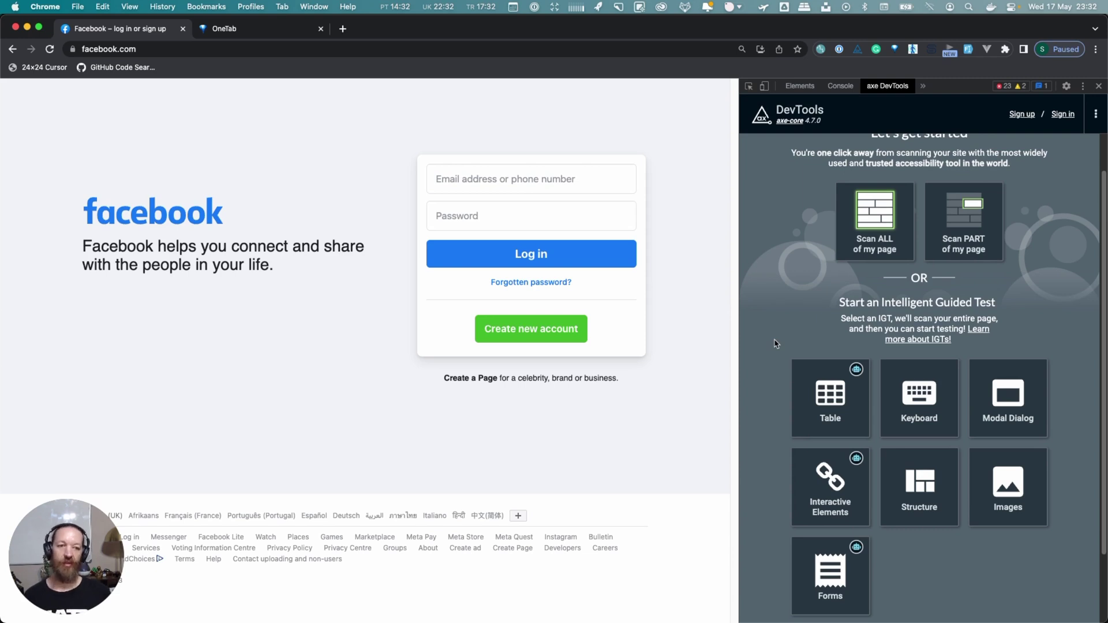
pyautogui.scroll(2, 781, 334)
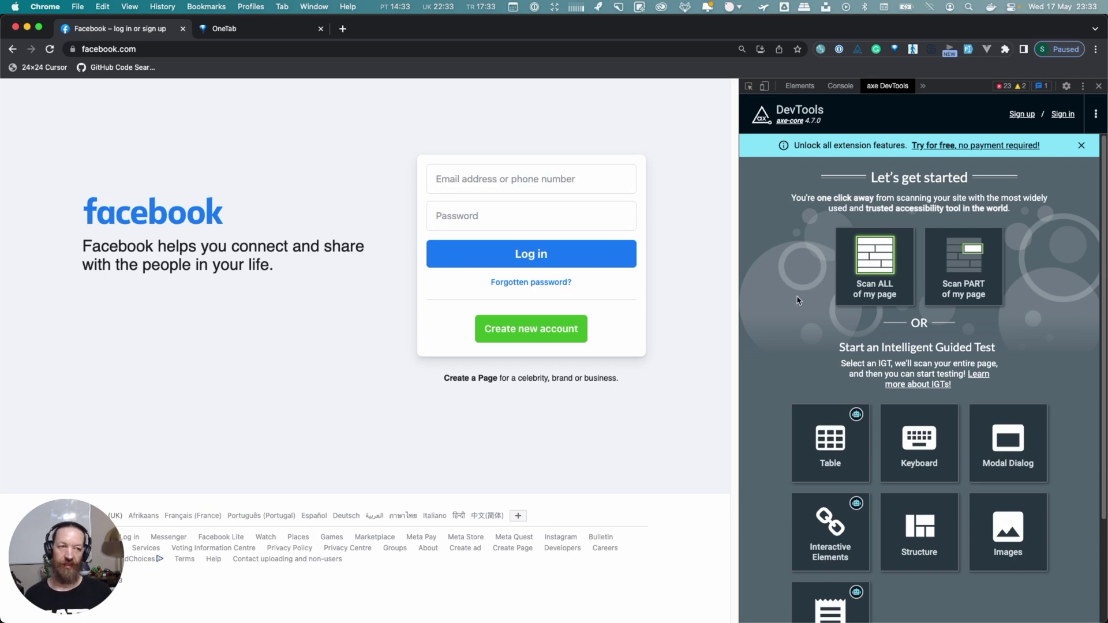
# Scan the whole page with axe DevTools (54 issues) and step through colour contrast issues to 6 of 41
pyautogui.click(873, 268)
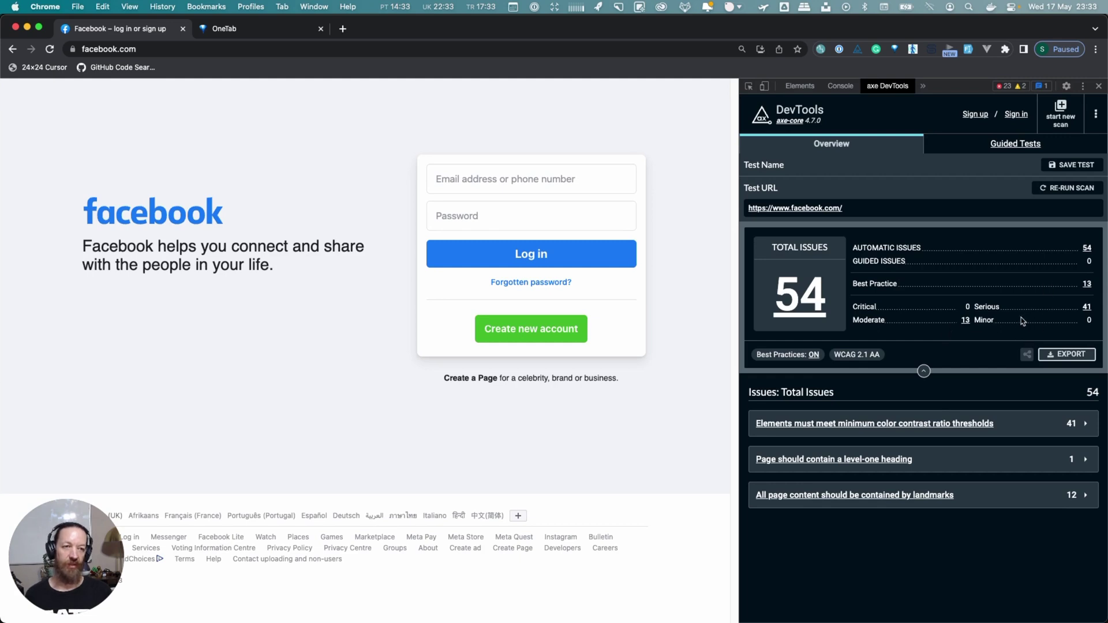
pyautogui.click(1022, 430)
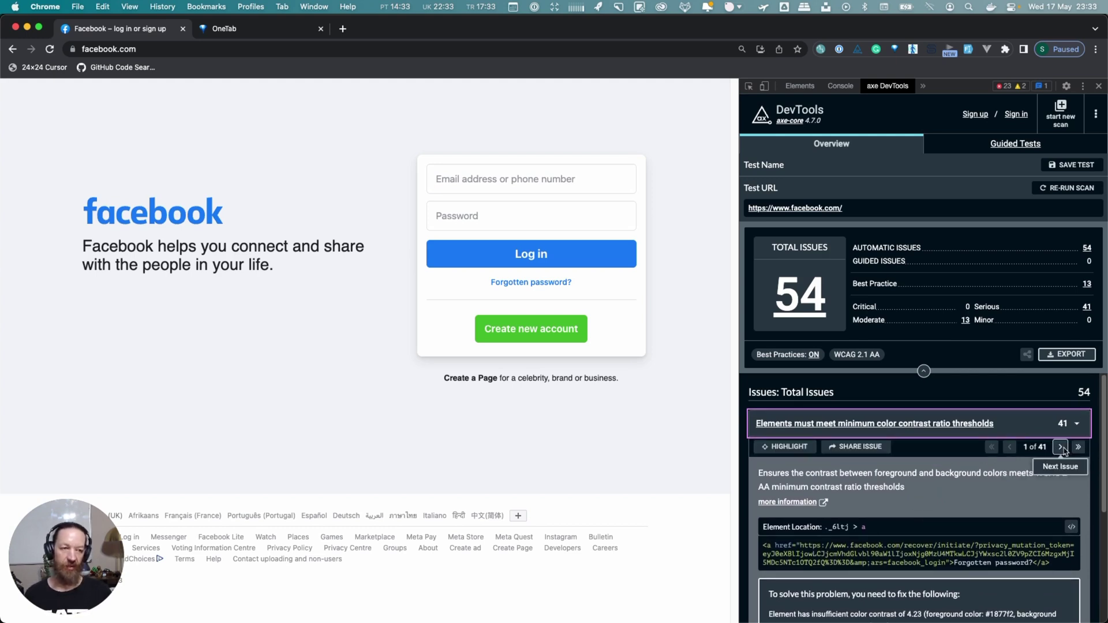
pyautogui.click(1060, 448)
pyautogui.click(1059, 448)
pyautogui.click(1060, 448)
pyautogui.click(1060, 448)
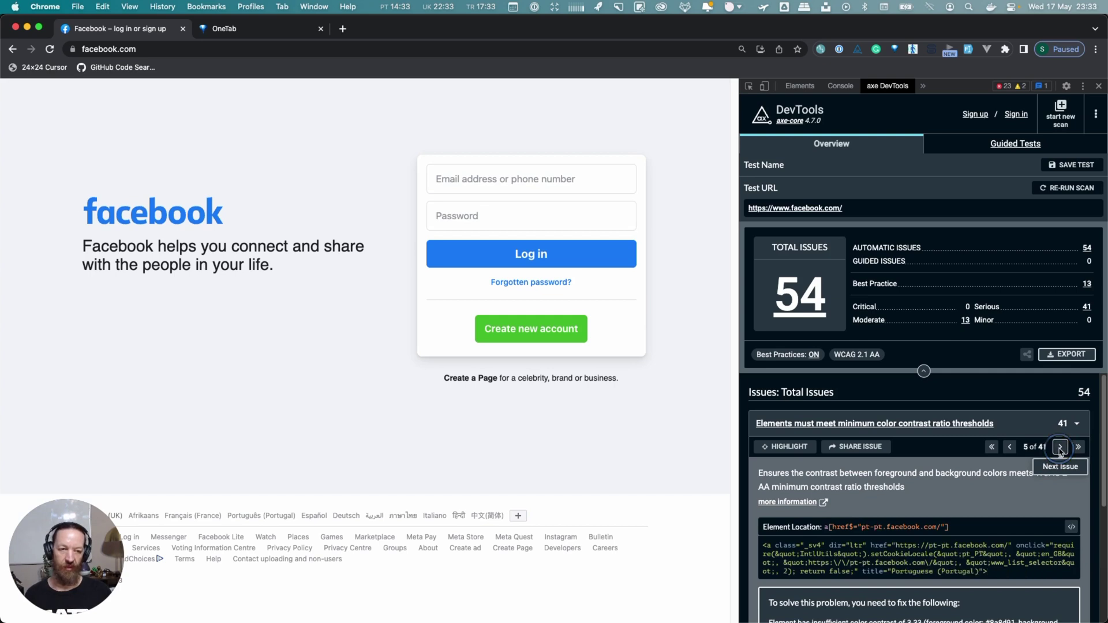
pyautogui.click(1060, 448)
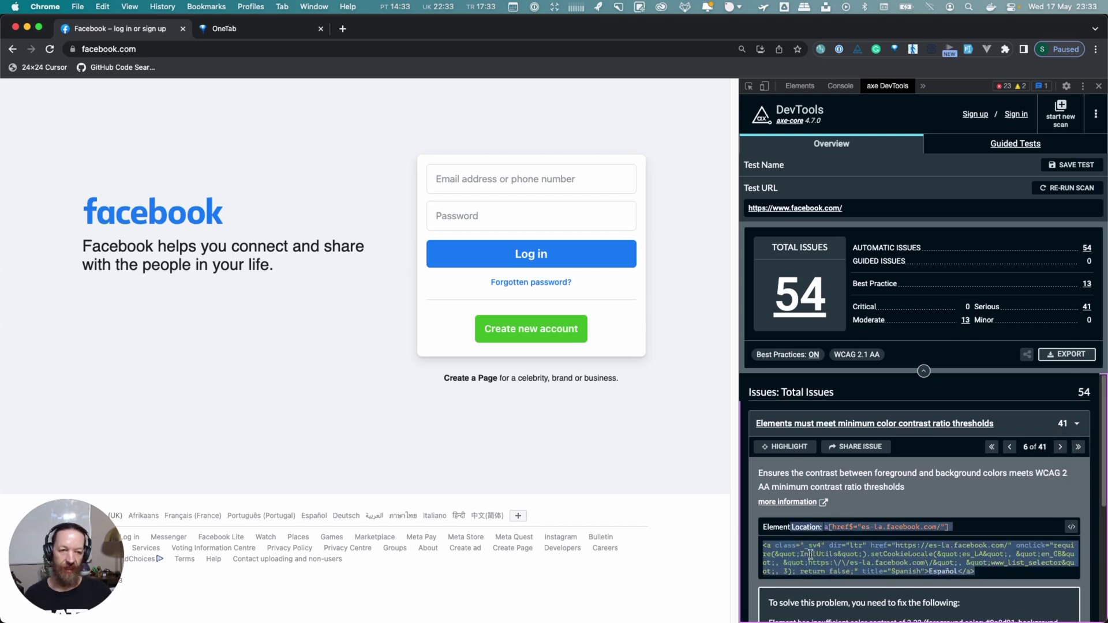
# Inspect the Español link and read its #8a8d91 text contrast ratio of 3.33
pyautogui.click(1071, 527)
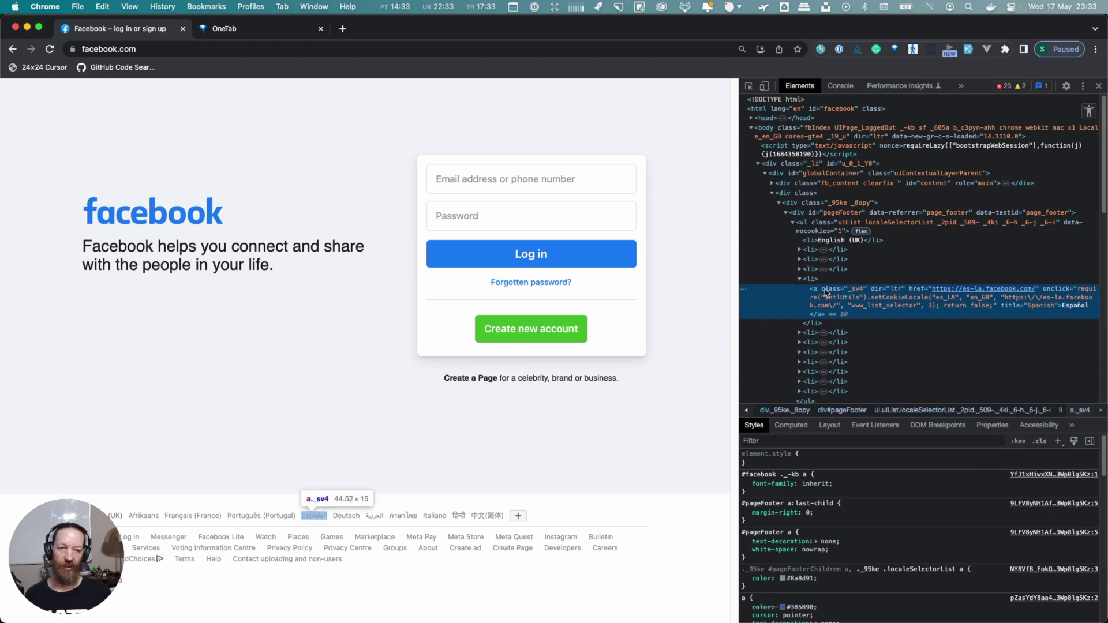
pyautogui.scroll(-2, 808, 548)
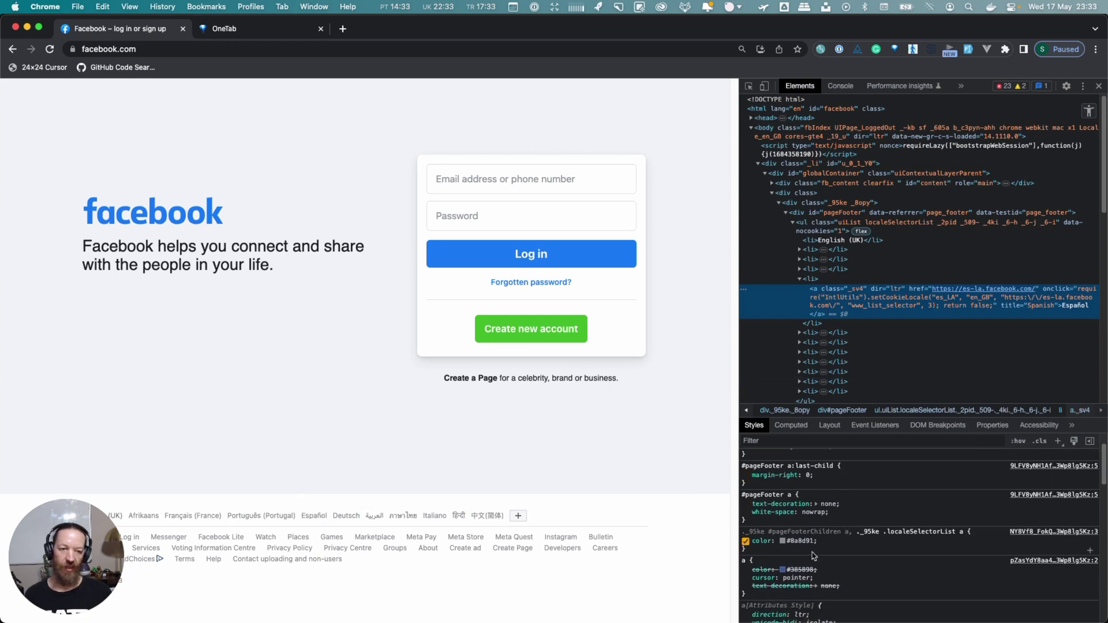
pyautogui.click(783, 541)
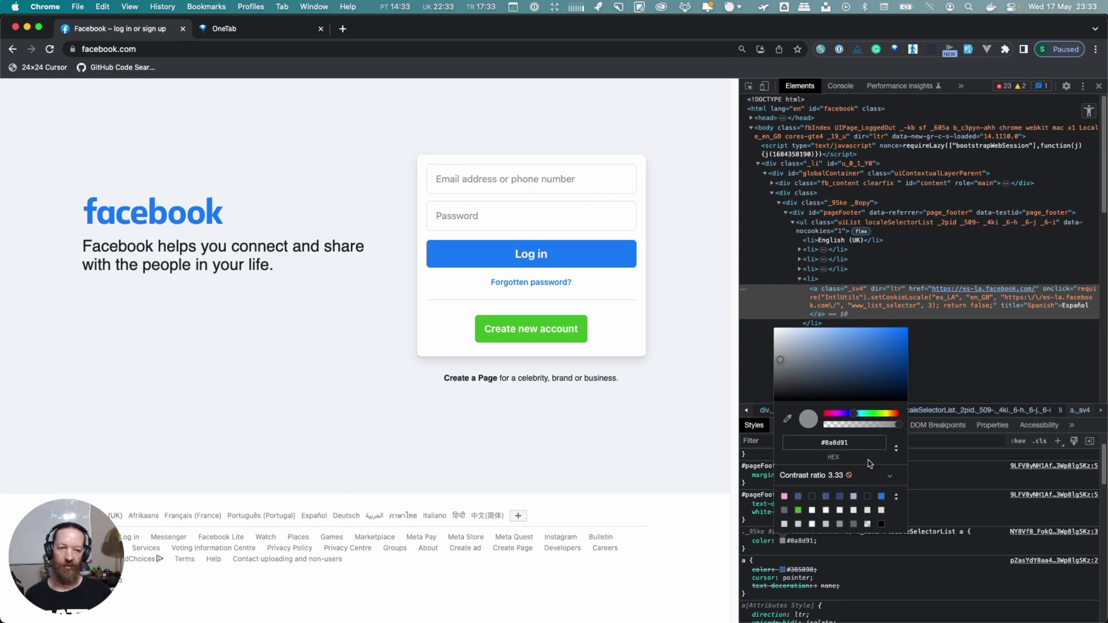
pyautogui.click(953, 478)
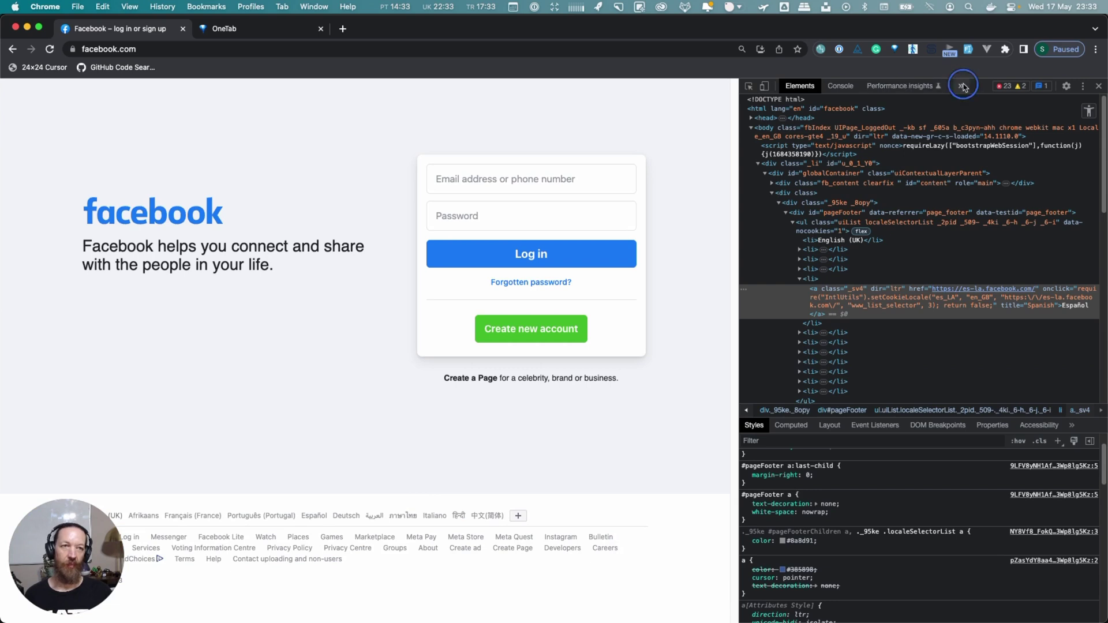
pyautogui.click(961, 86)
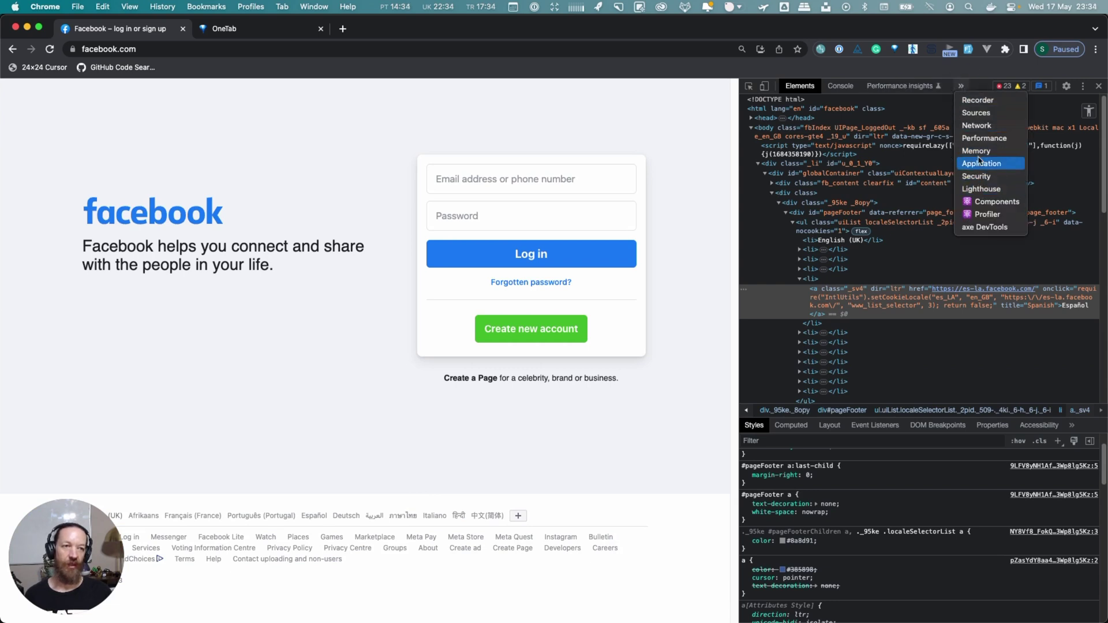
# Back in axe DevTools, collapse the contrast issue and briefly review the level-one heading issue
pyautogui.click(982, 226)
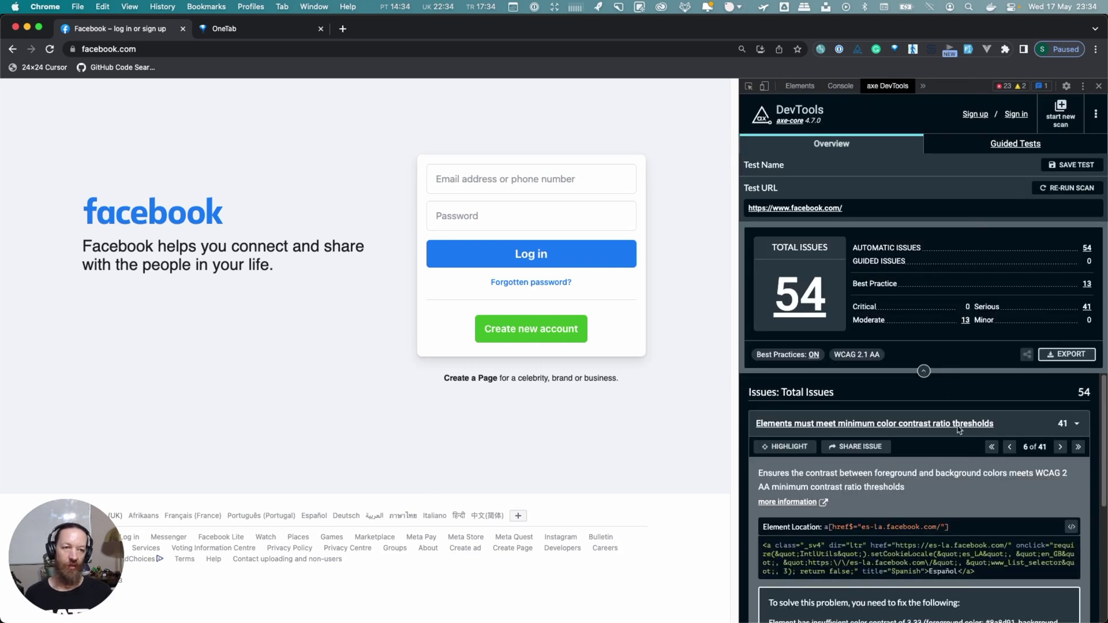
pyautogui.click(1073, 425)
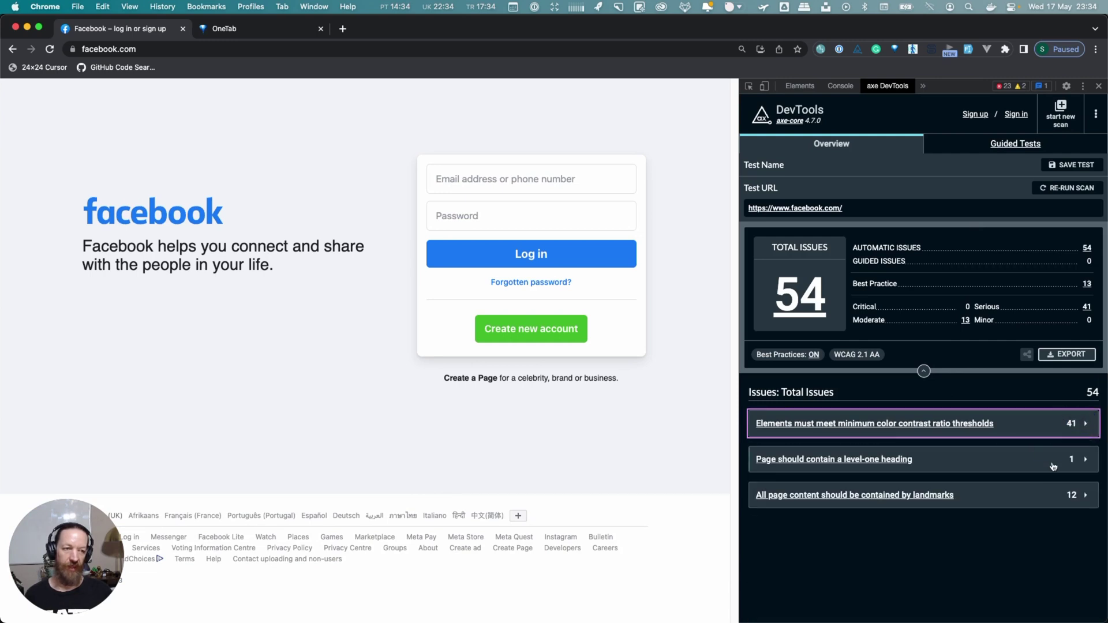
pyautogui.click(1071, 459)
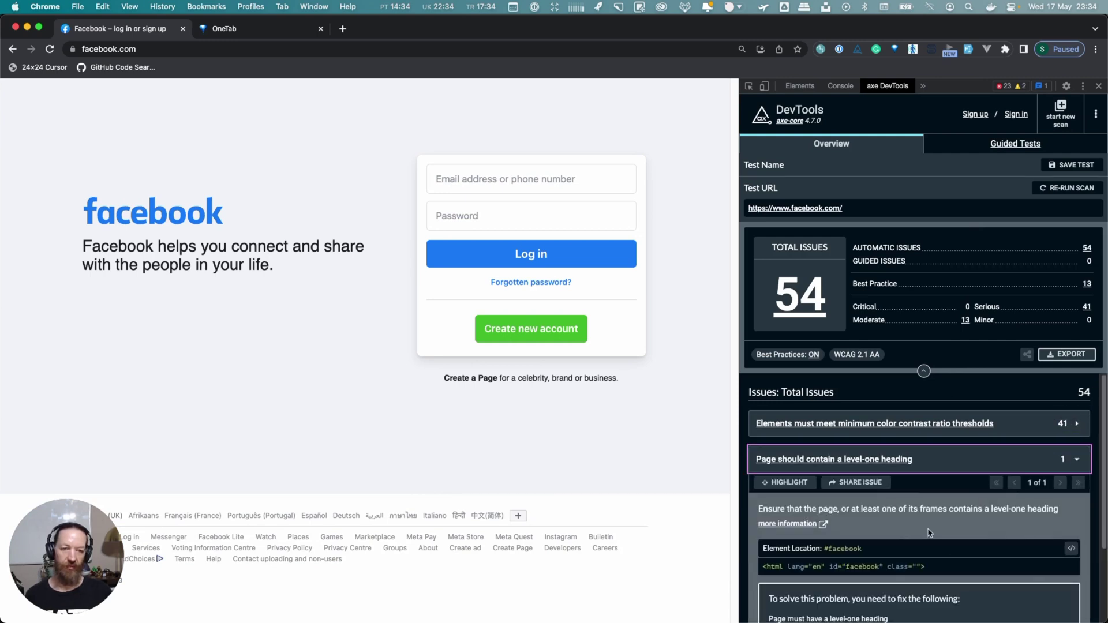
pyautogui.scroll(-1, 981, 502)
pyautogui.scroll(1, 1010, 485)
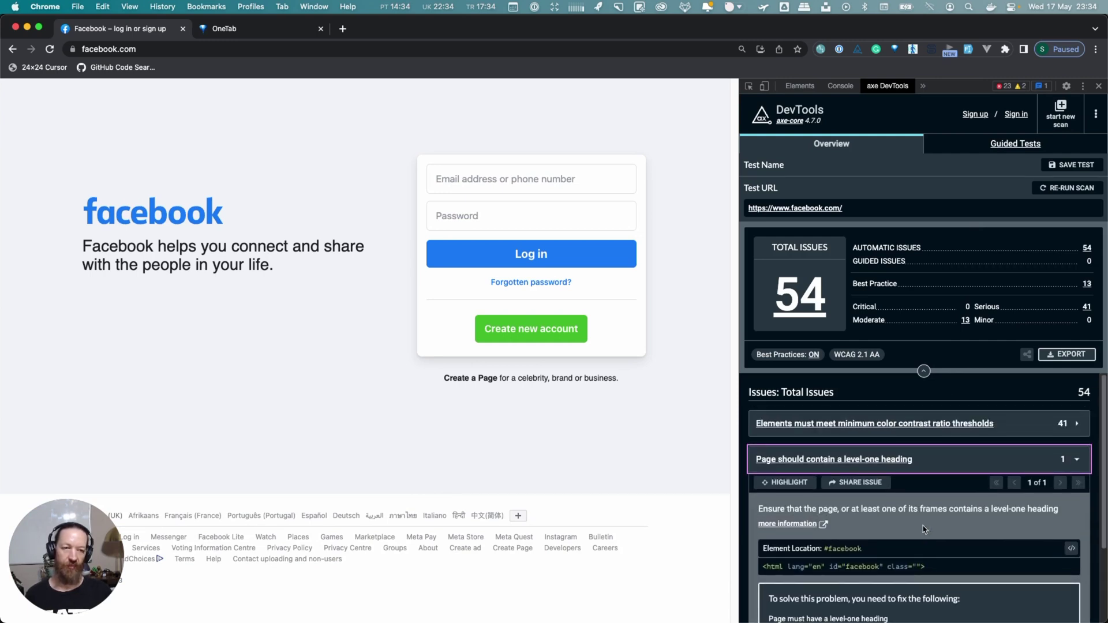
pyautogui.click(1077, 459)
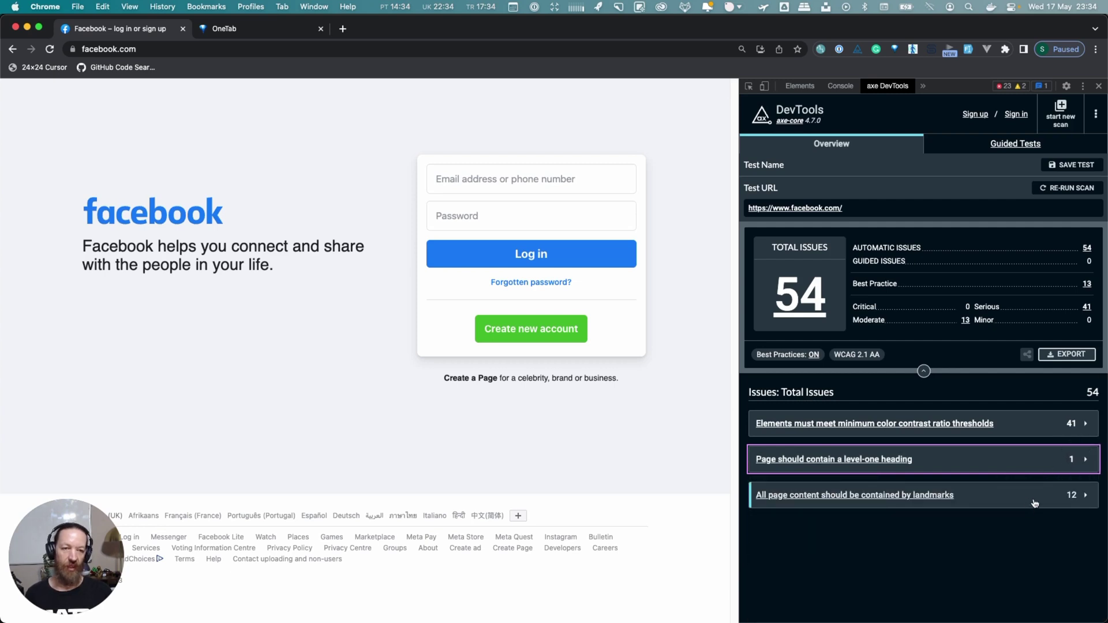
# Expand the landmarks issue and advance to instance 2 of 12, the Afrikaans link
pyautogui.click(1085, 495)
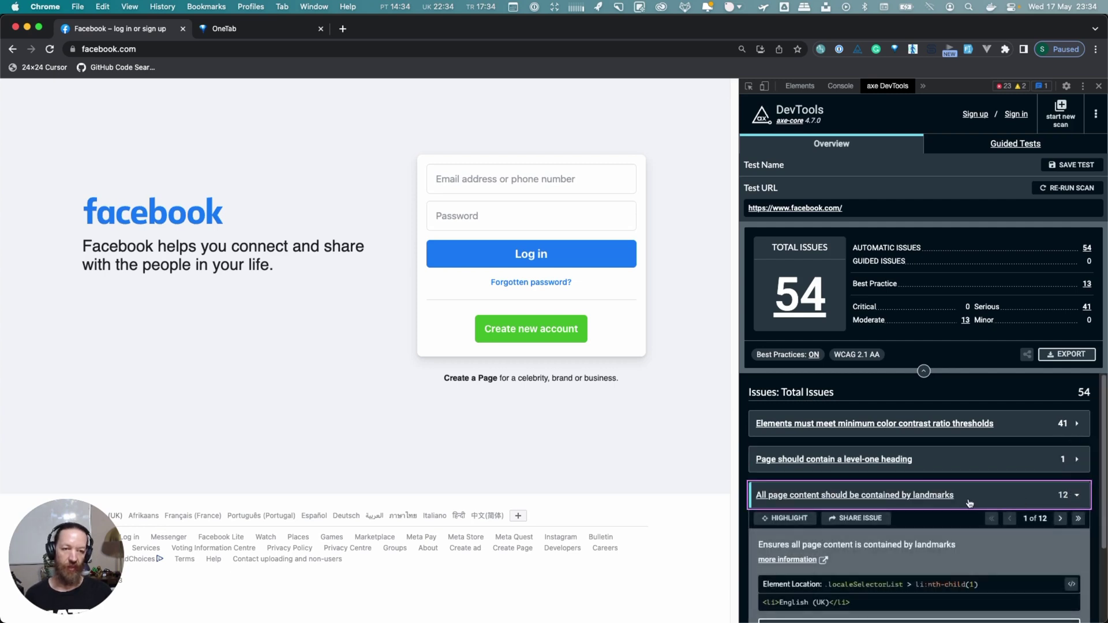
pyautogui.scroll(-2, 967, 501)
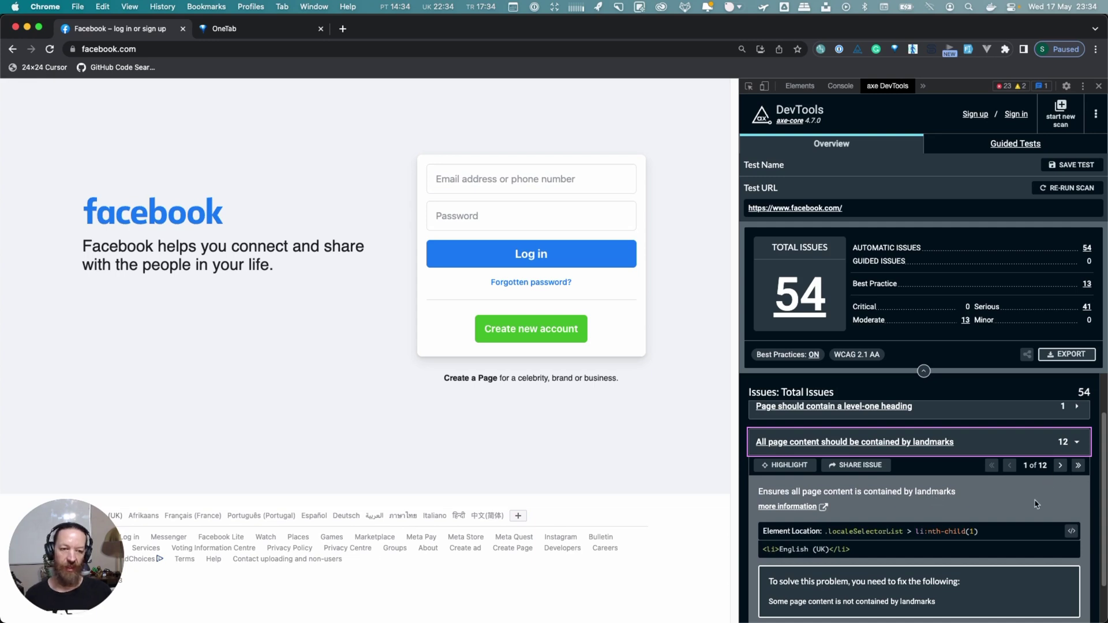
pyautogui.click(1060, 466)
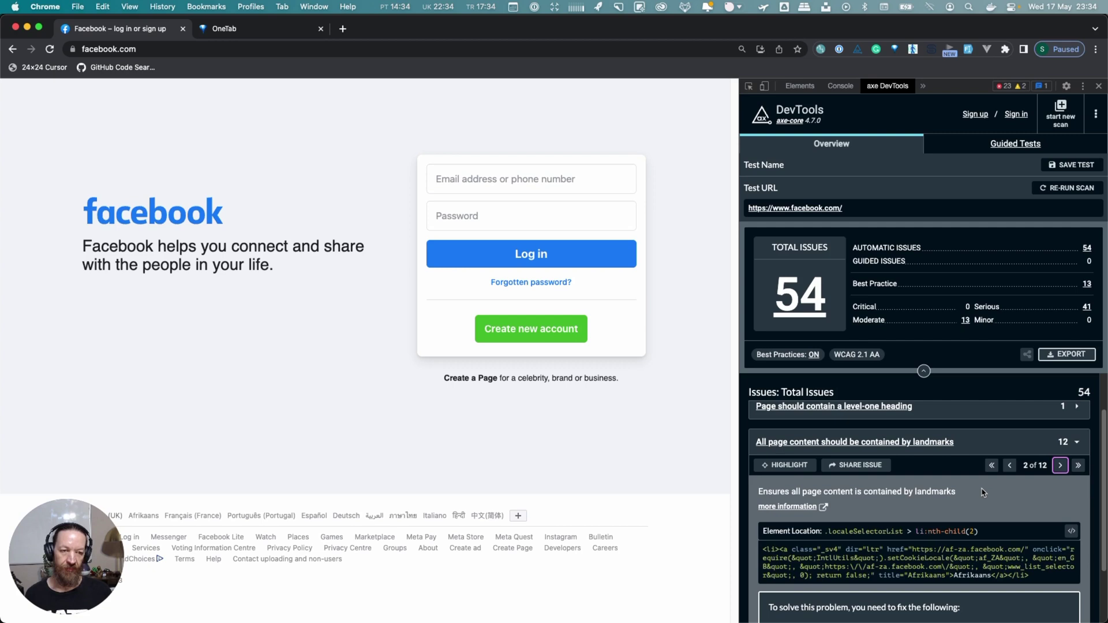
# Inspect the Afrikaans item's markup, then select ul.localeSelectorList and the div#pageFooter container
pyautogui.click(1073, 530)
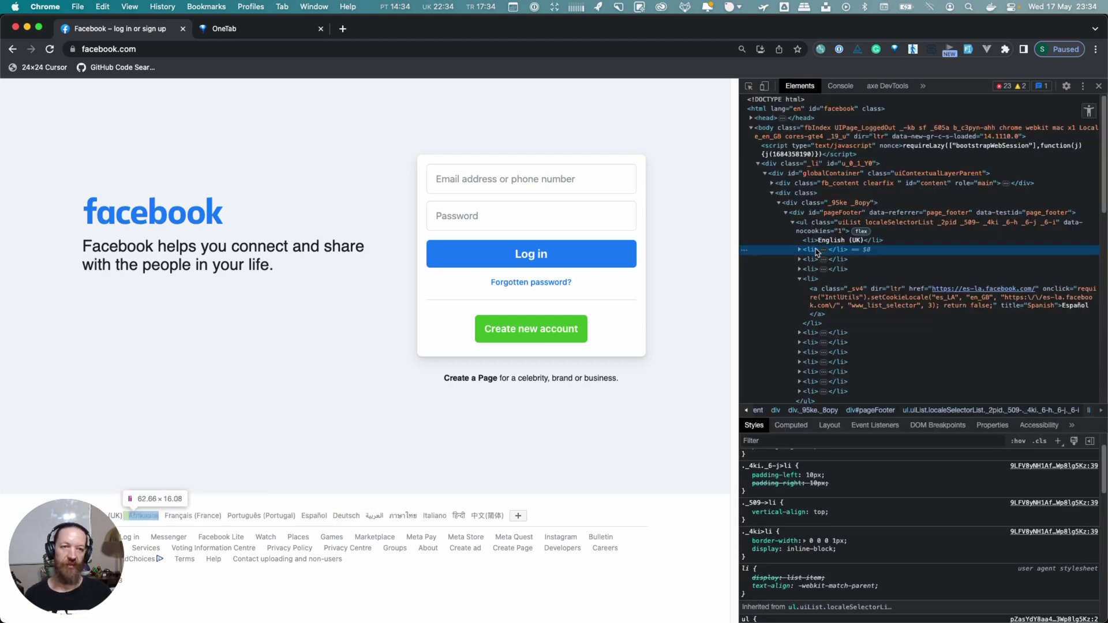
pyautogui.click(810, 225)
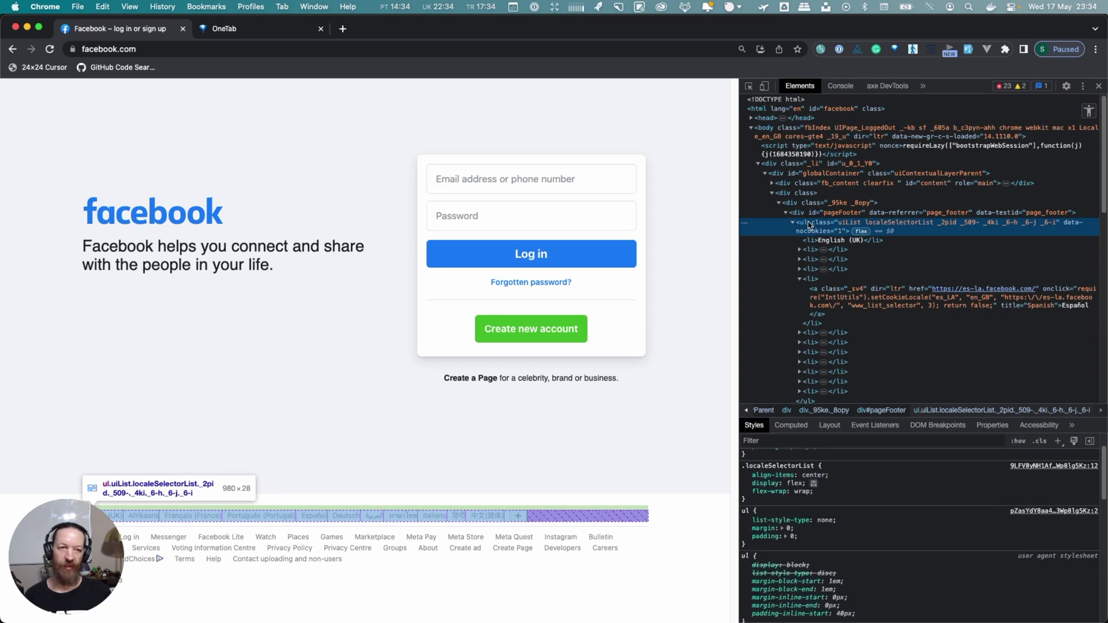
pyautogui.click(799, 280)
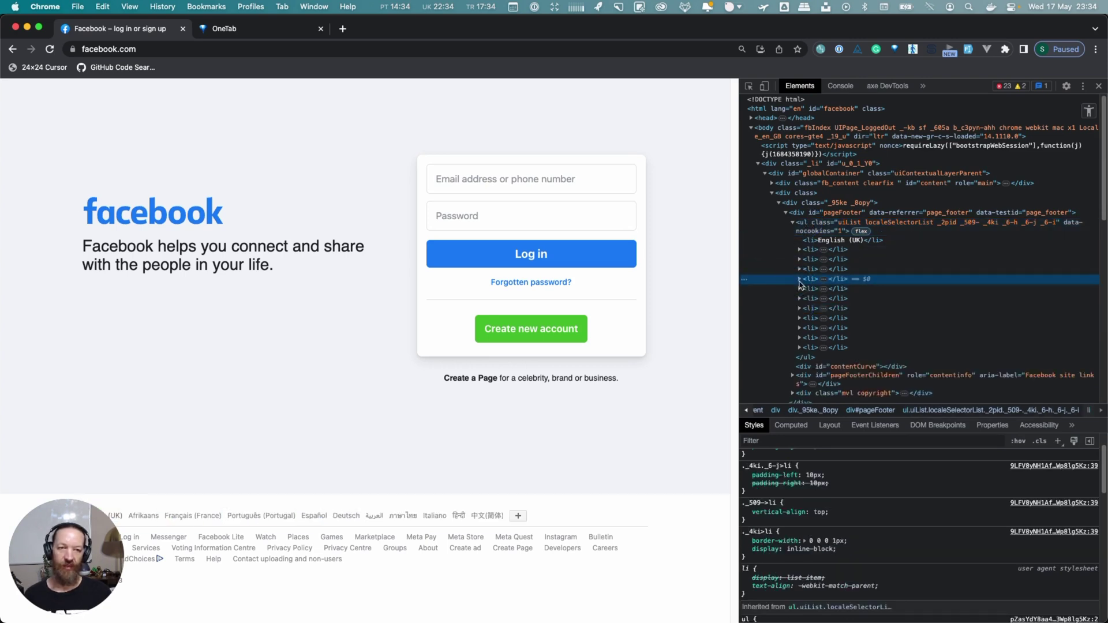
pyautogui.click(810, 214)
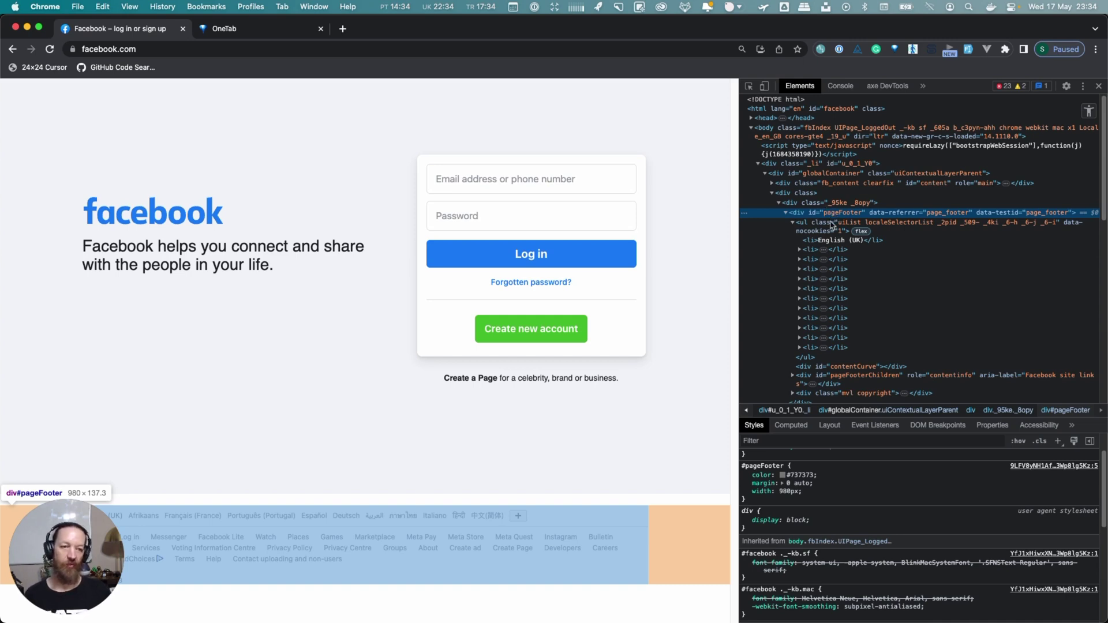
# Return to the axe results, look through the landmarks issue details, and collapse it
pyautogui.scroll(-1, 824, 331)
pyautogui.scroll(-3, 823, 331)
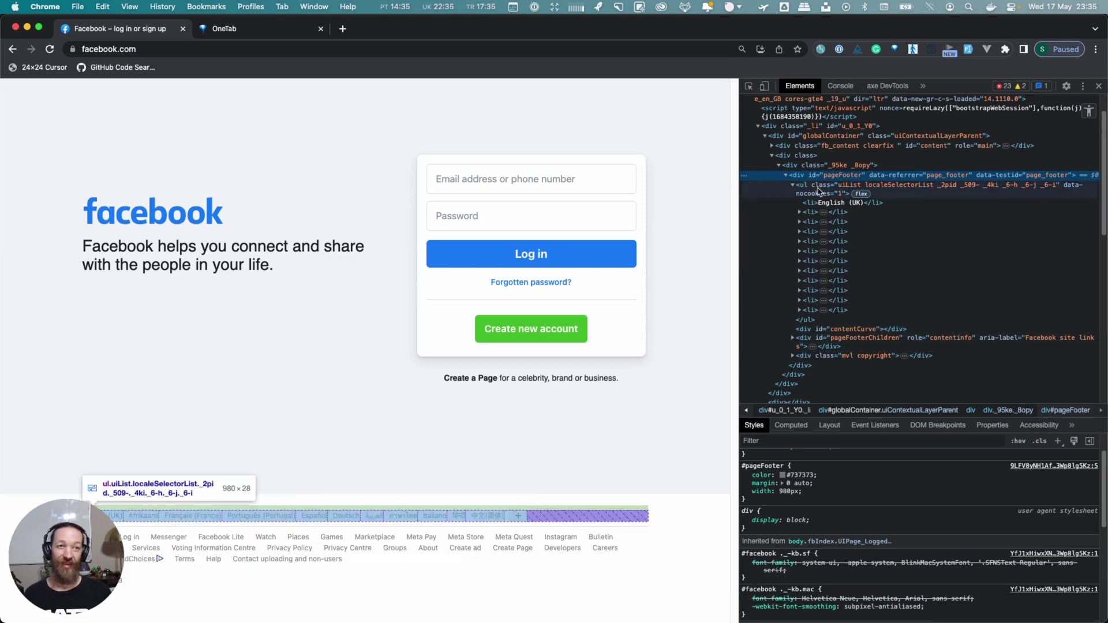
pyautogui.click(897, 87)
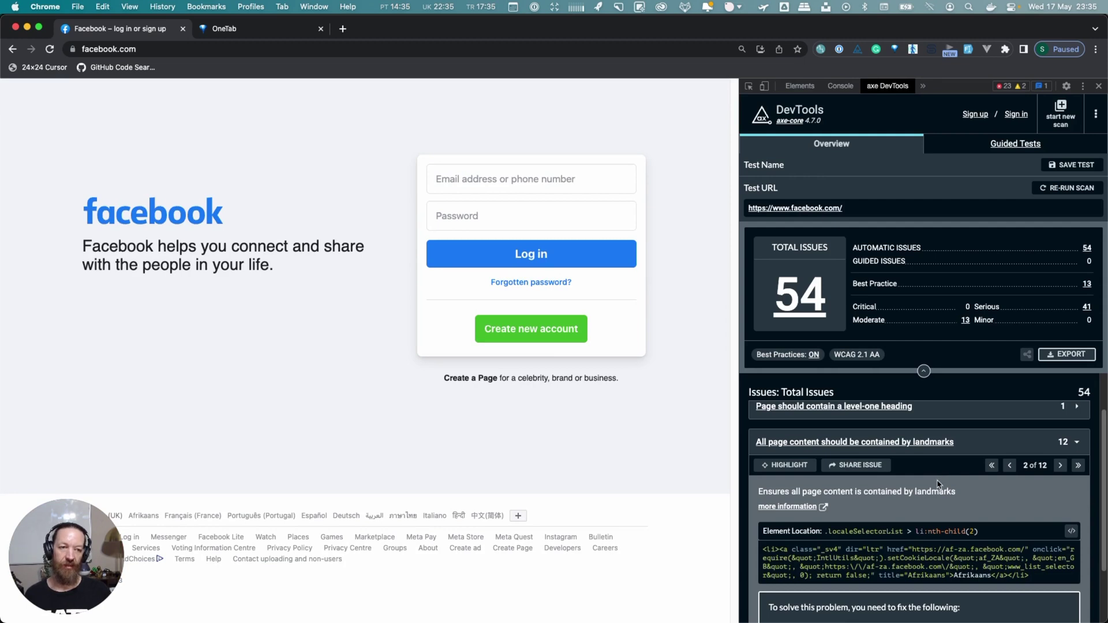
pyautogui.scroll(-2, 936, 482)
pyautogui.scroll(-1, 936, 482)
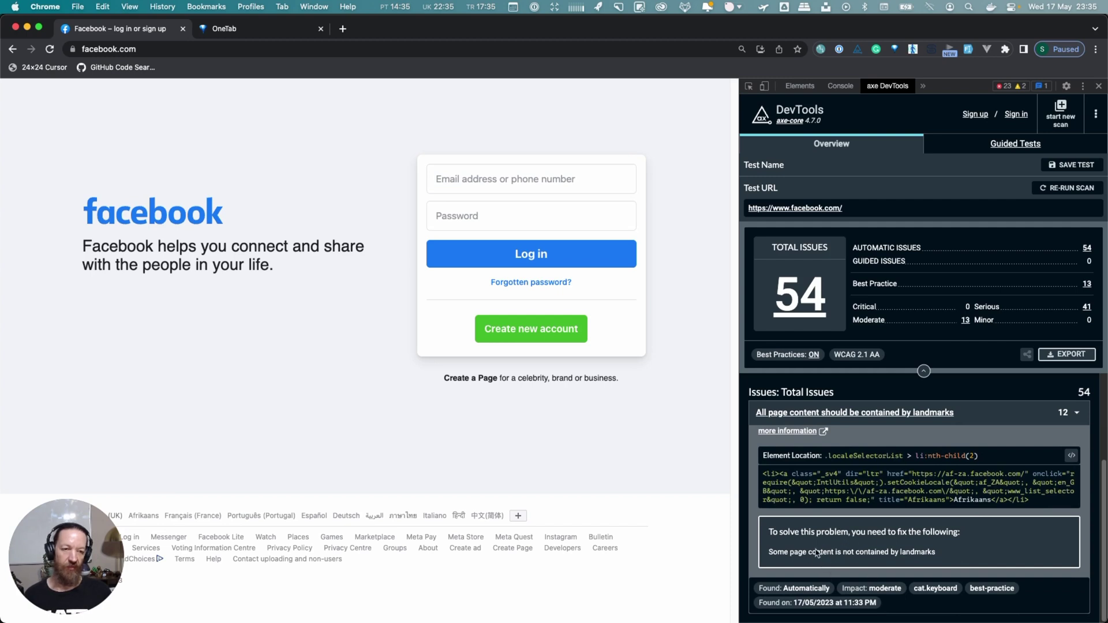
pyautogui.scroll(2, 877, 553)
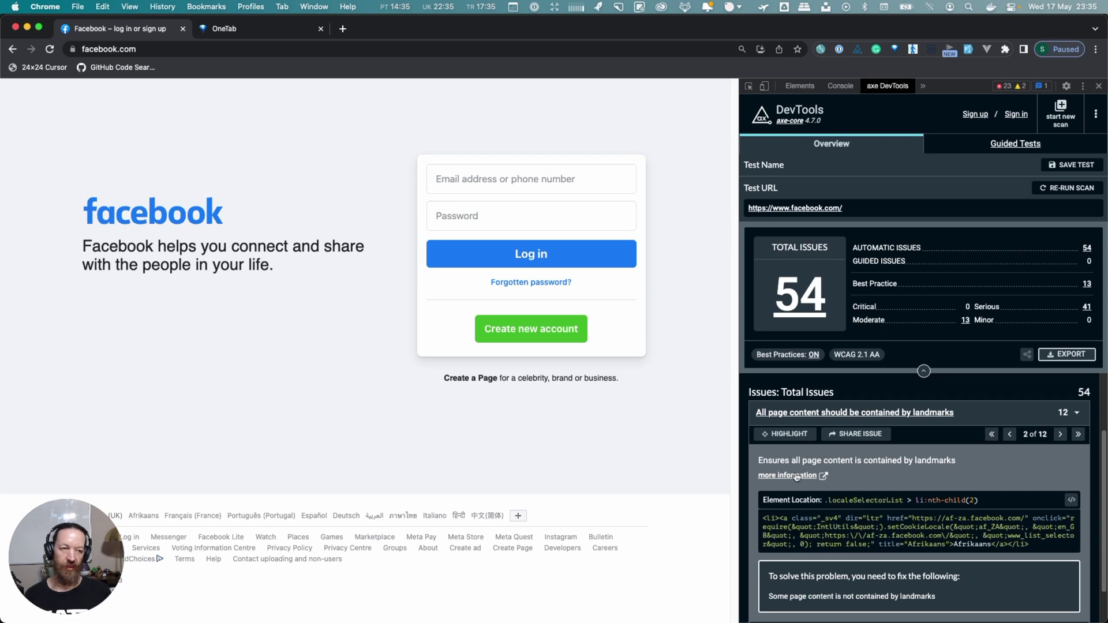
pyautogui.scroll(2, 969, 479)
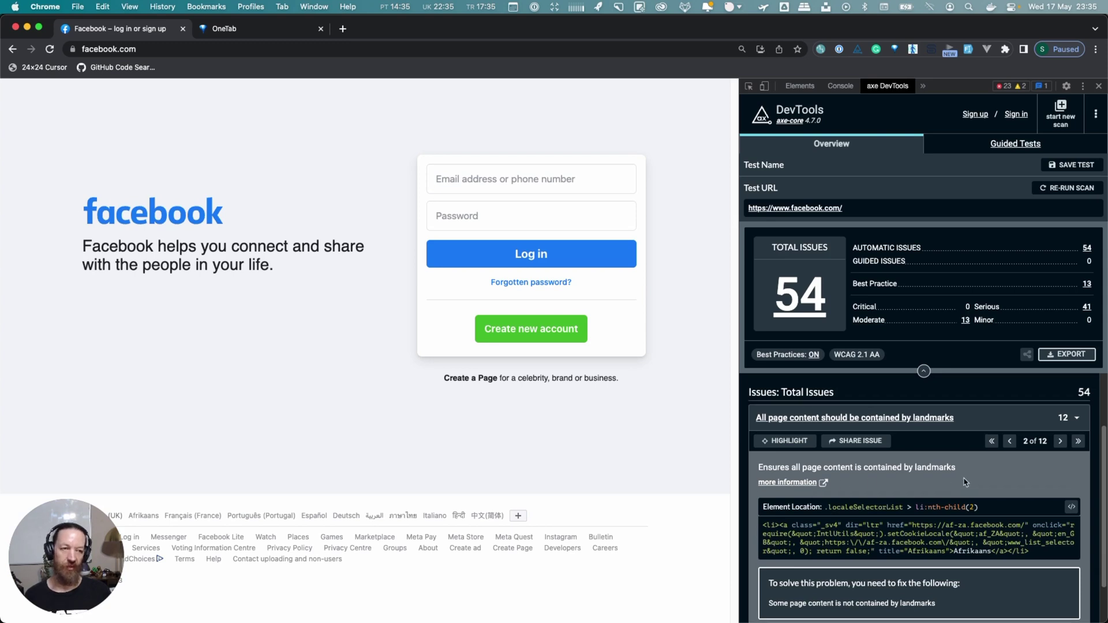
pyautogui.click(1079, 455)
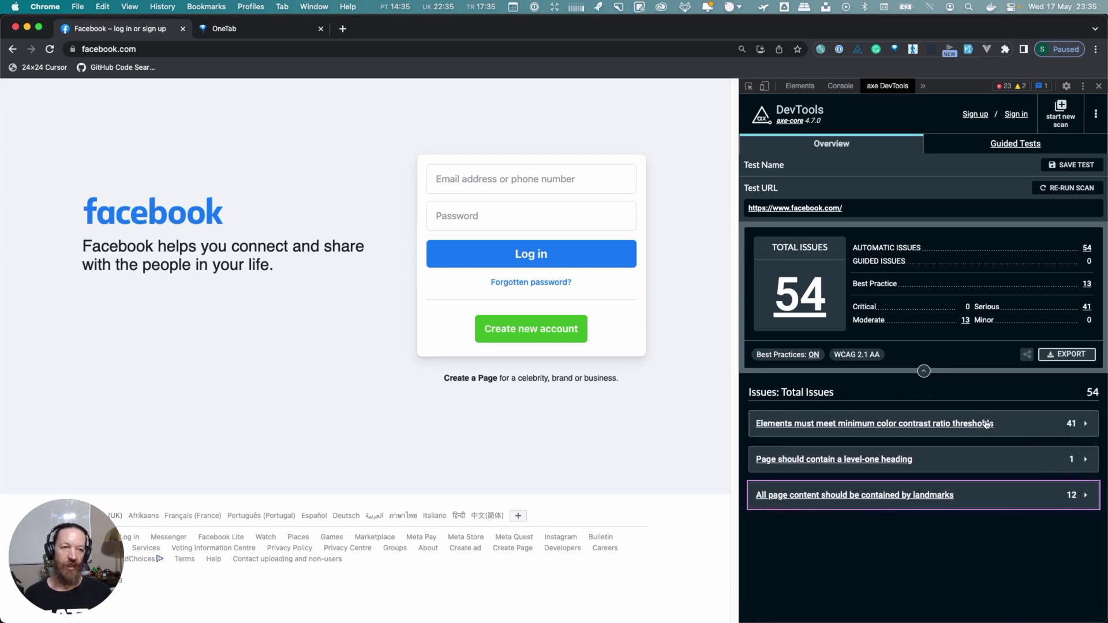
pyautogui.click(1008, 147)
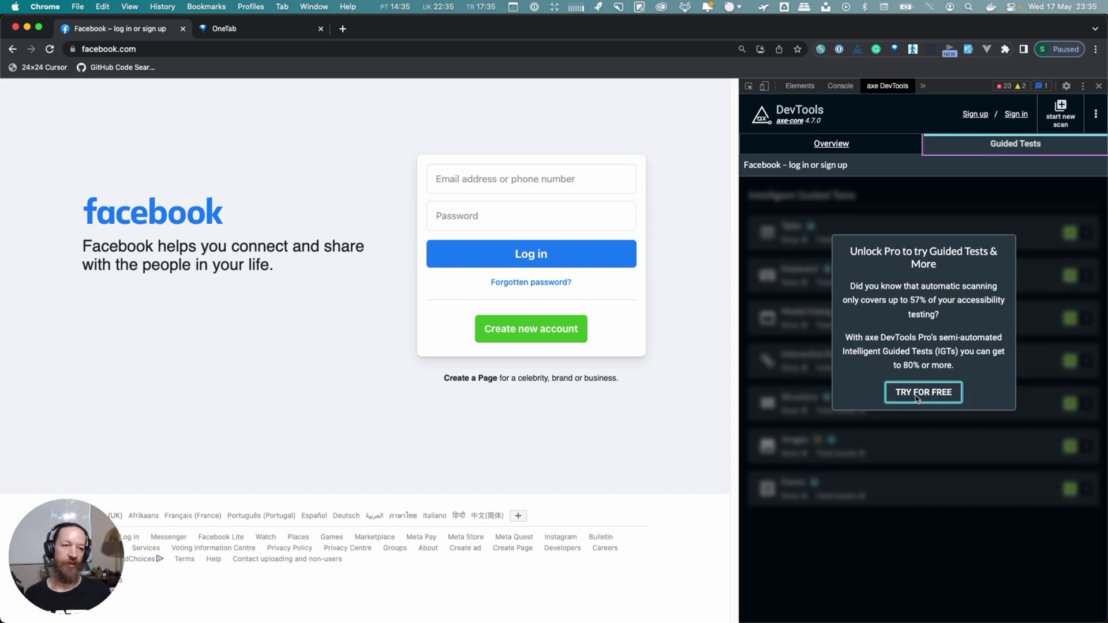
pyautogui.click(859, 145)
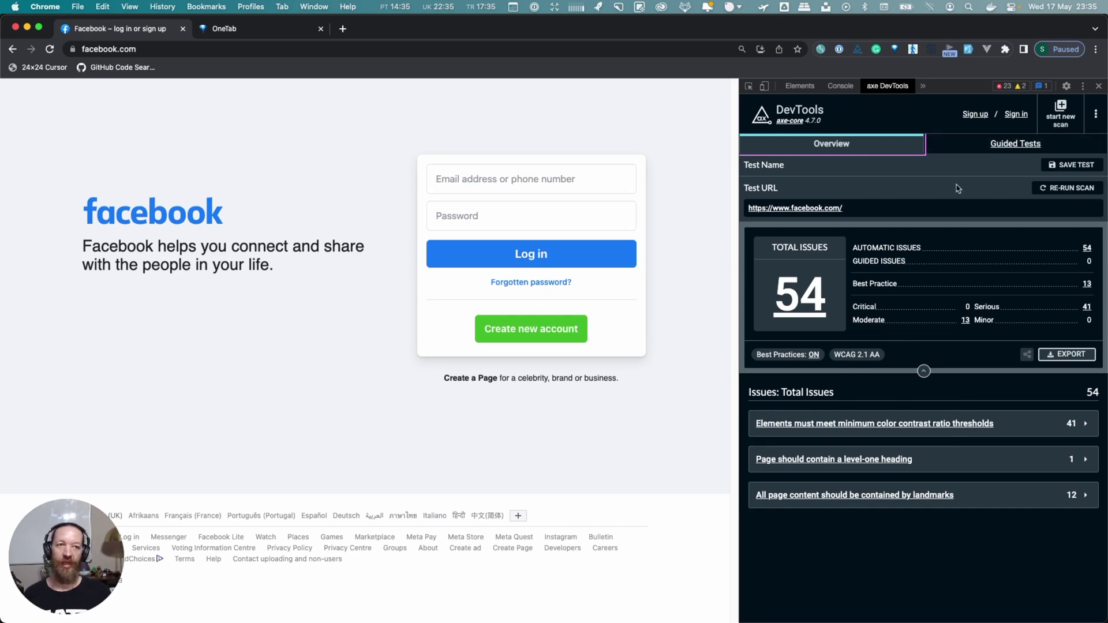
# Switch to Firefox and open the Accessibility panel of DevTools on the Facebook page
pyautogui.press('super+Tab')
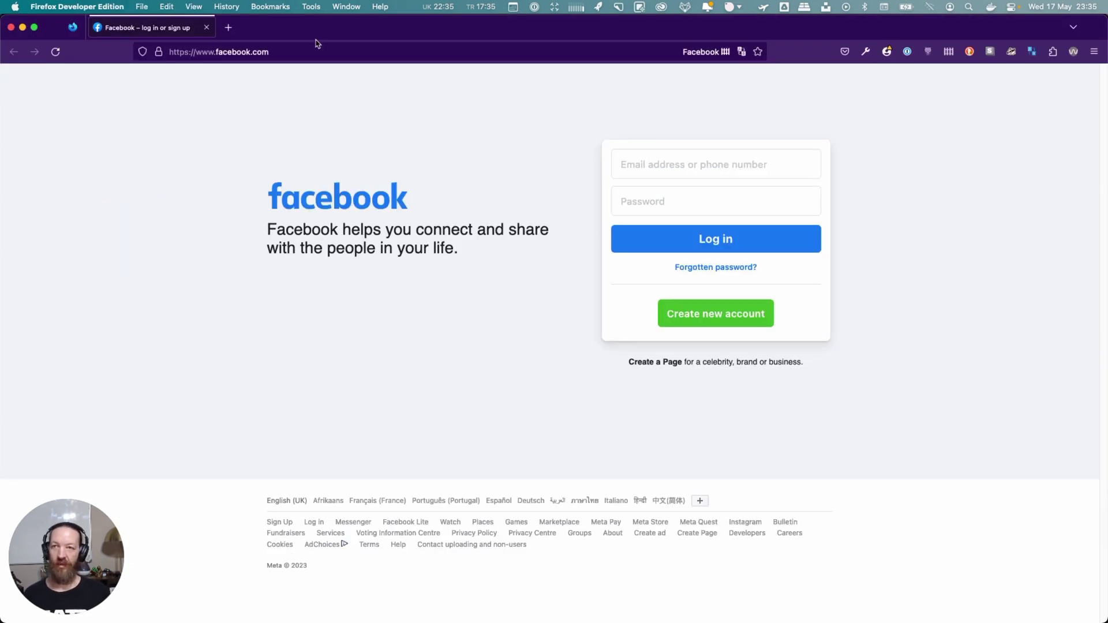
pyautogui.click(333, 109)
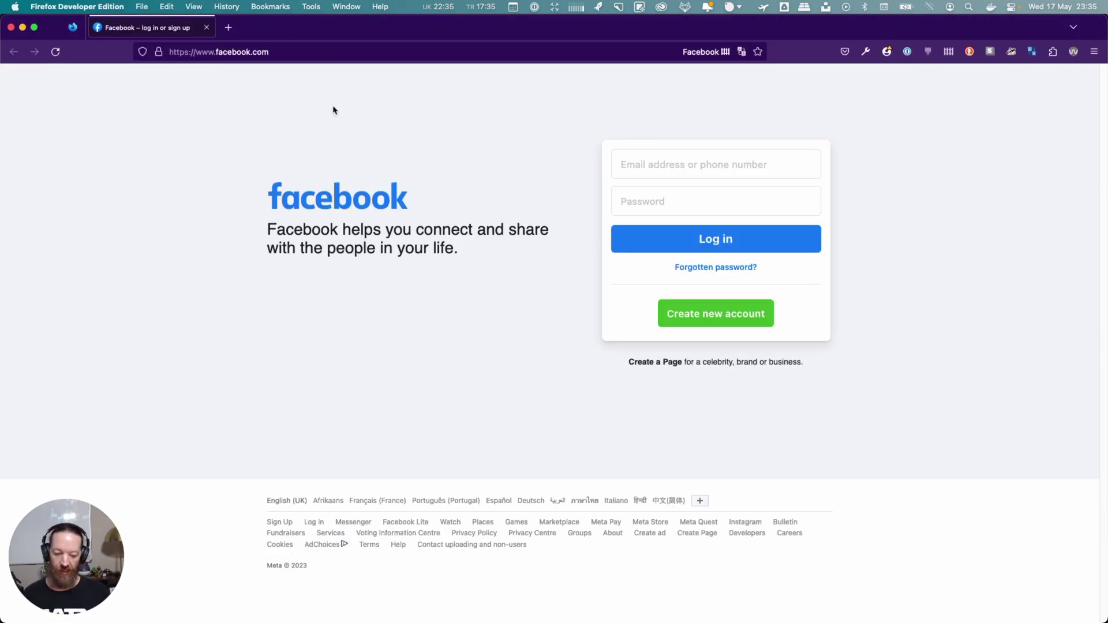
pyautogui.press('super+alt+i')
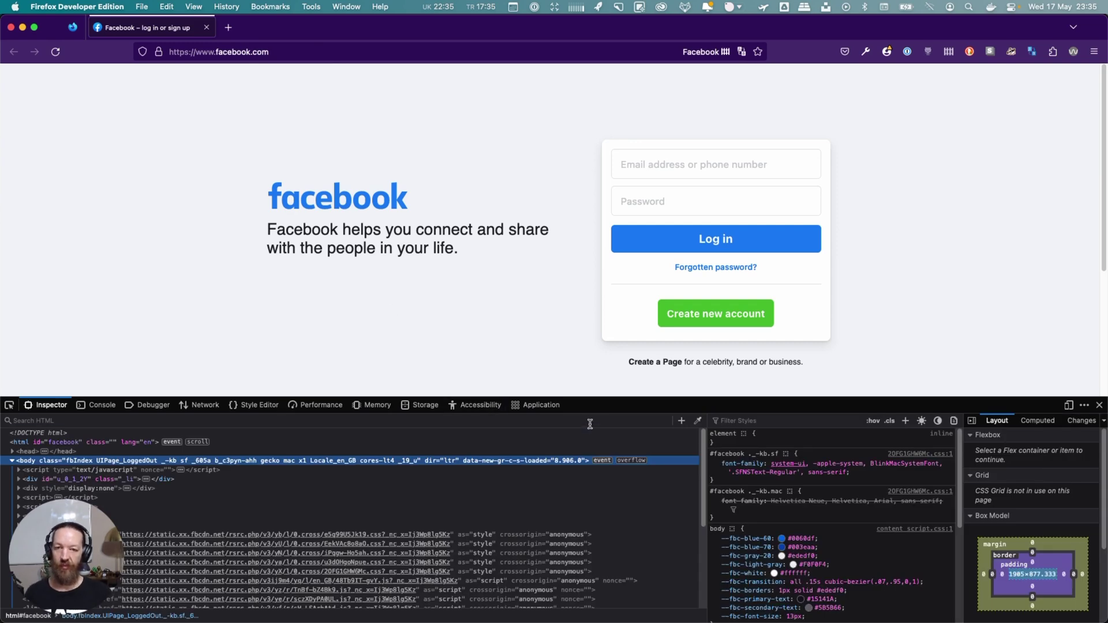
pyautogui.click(477, 407)
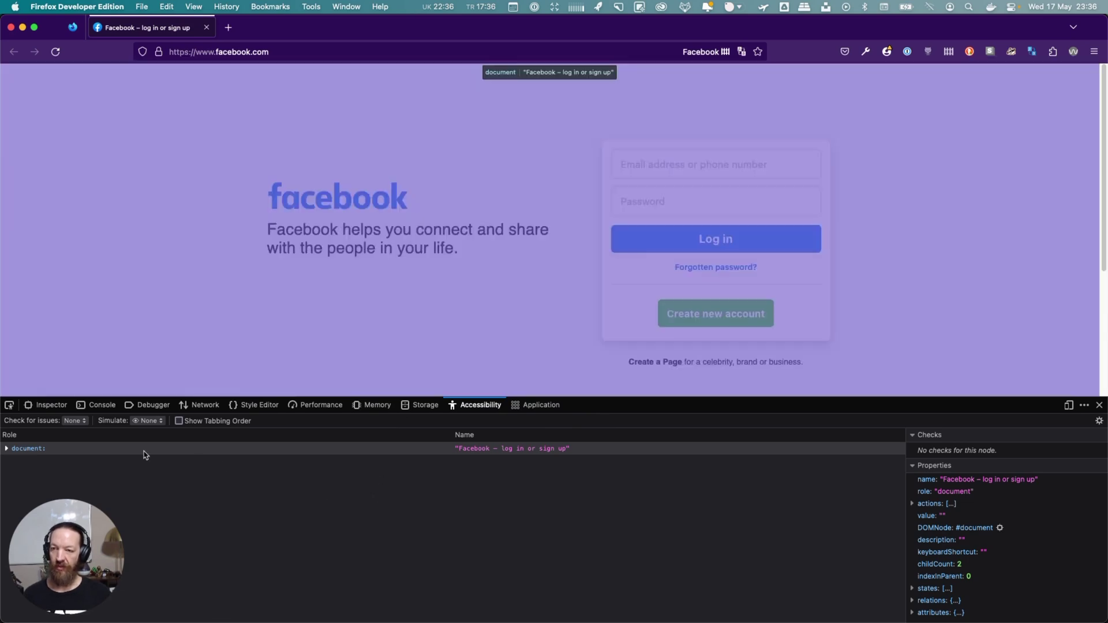
pyautogui.click(7, 449)
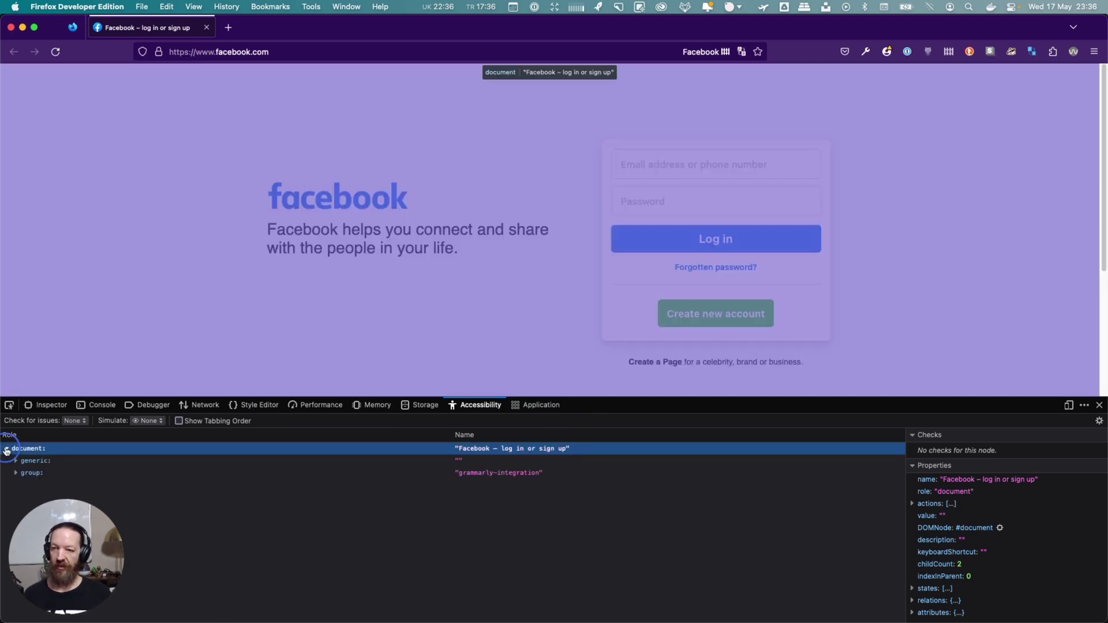
pyautogui.click(6, 450)
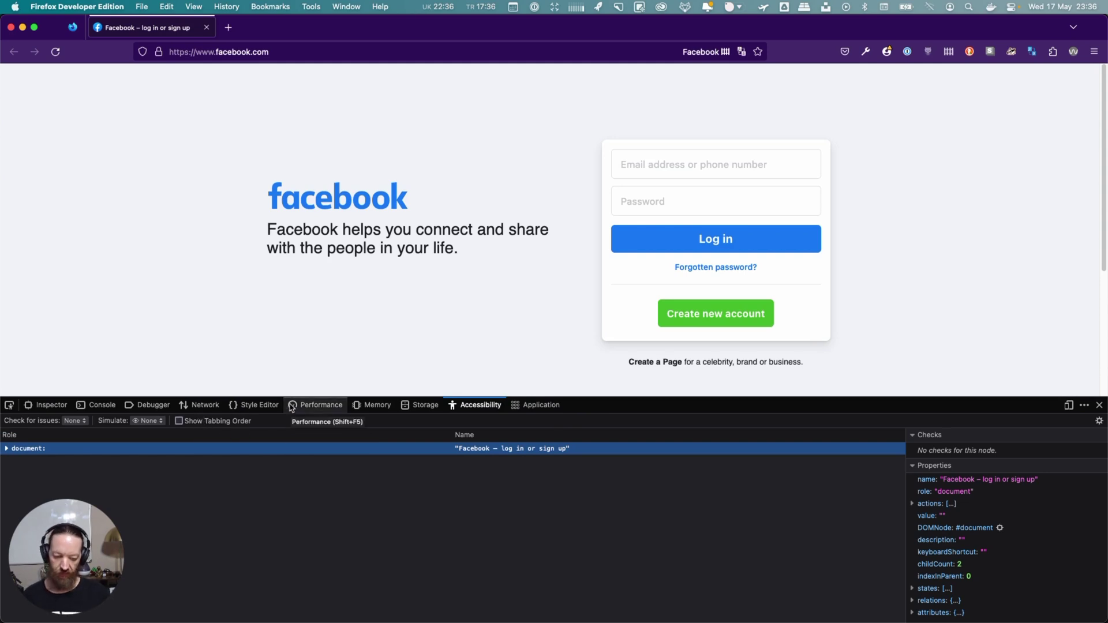
# Enlarge the DevTools text and toggle Show Tabbing Order on and off
pyautogui.press('super+plus')
pyautogui.press('super+plus')
pyautogui.press('super+plus')
pyautogui.press('super+plus')
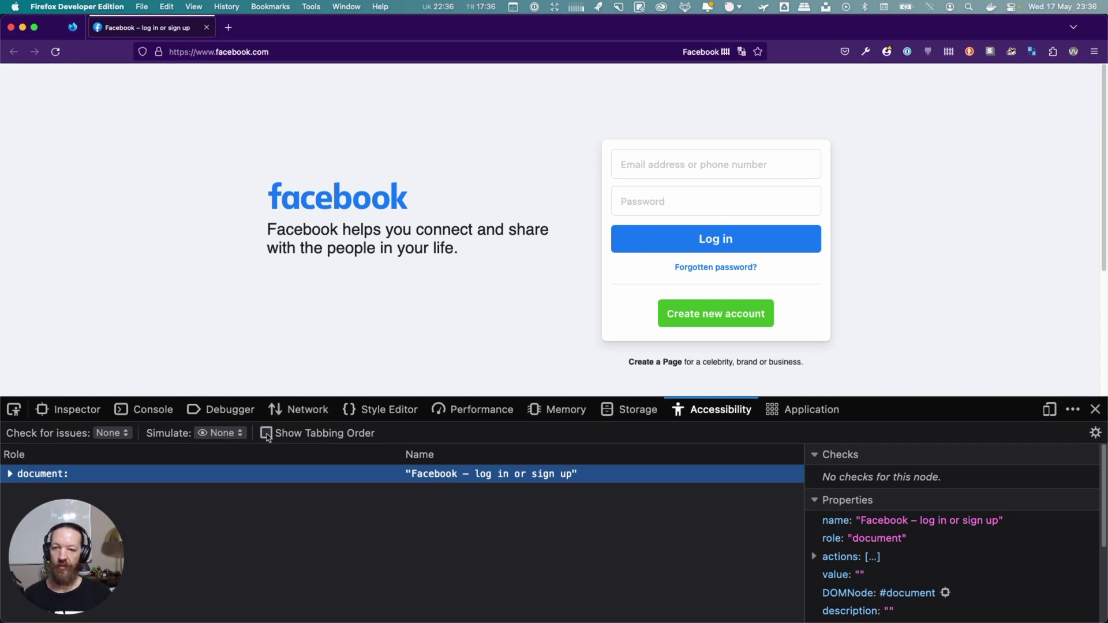
pyautogui.click(266, 433)
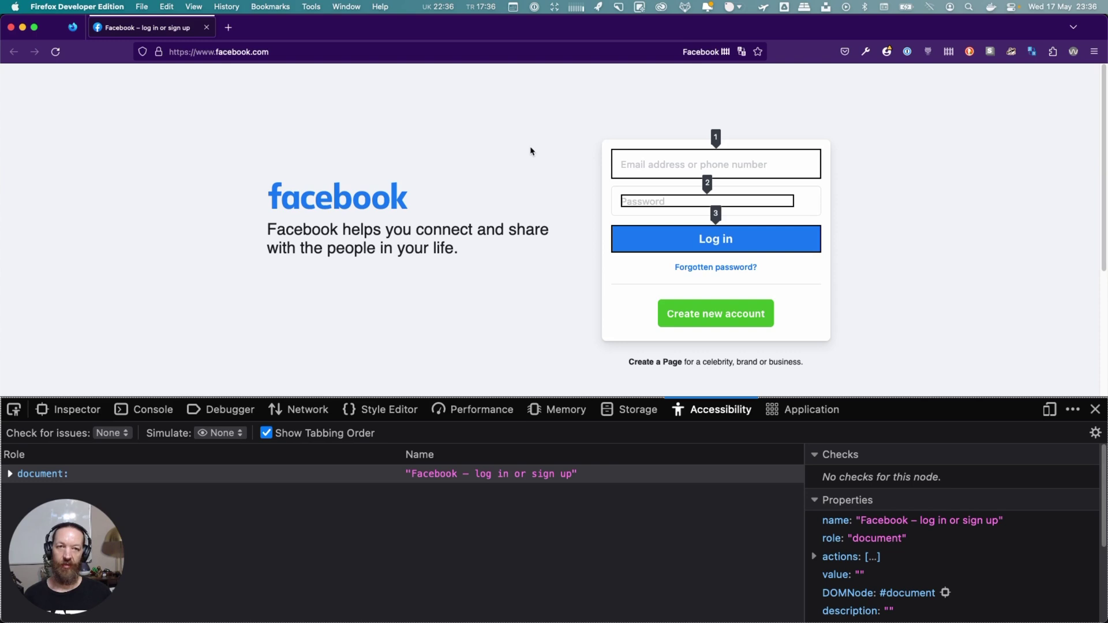
pyautogui.scroll(-2, 530, 149)
pyautogui.scroll(2, 531, 151)
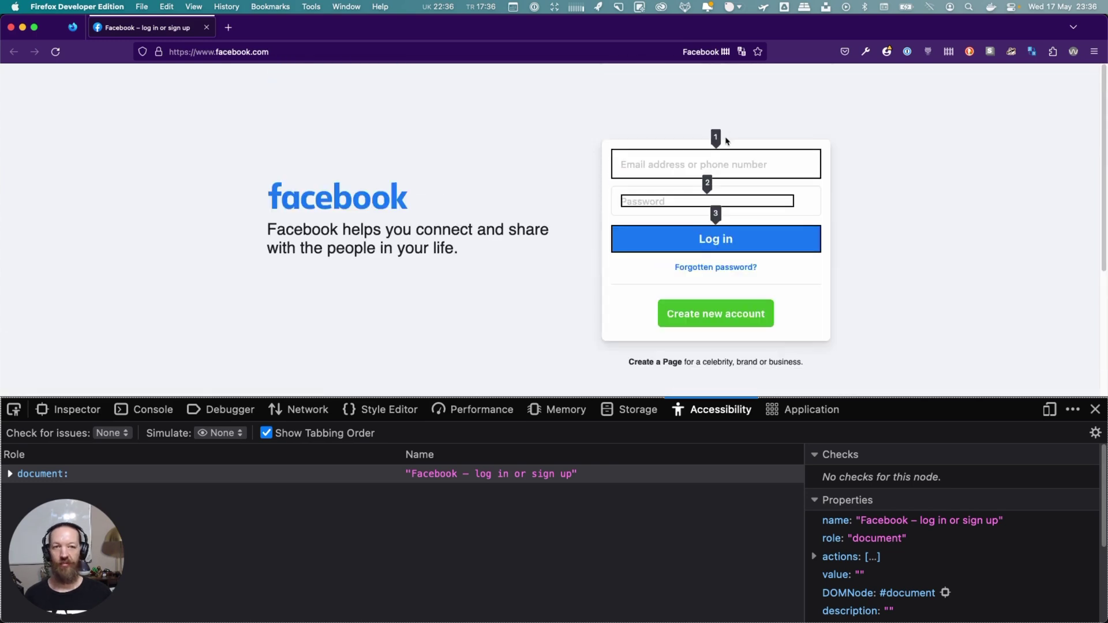
pyautogui.click(315, 434)
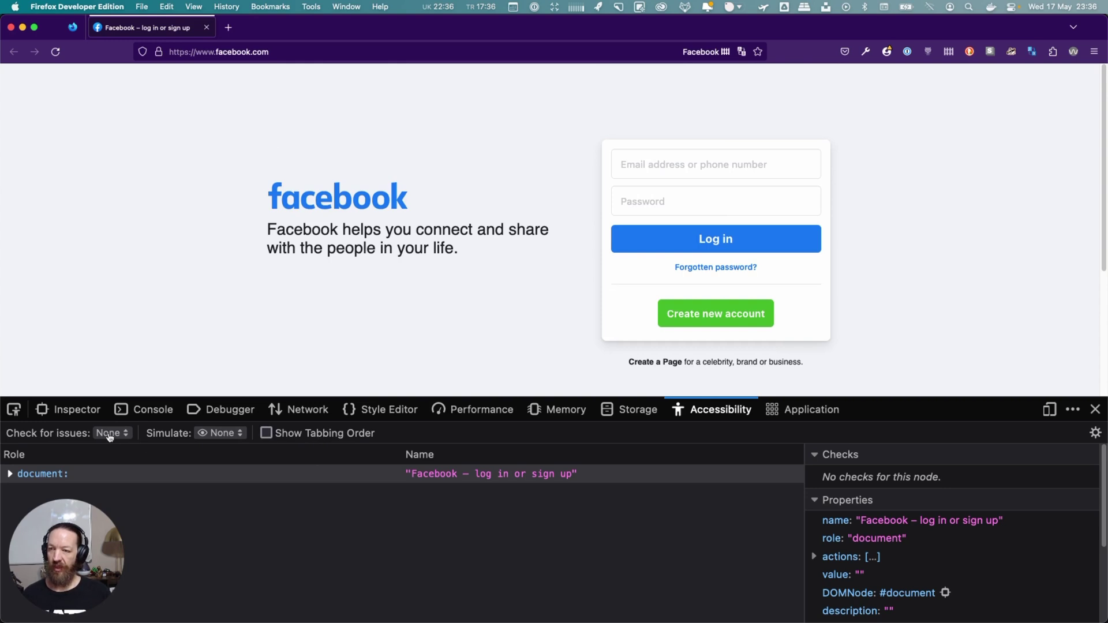
# Check for all issues and review the Password, generic element and email textbox warnings
pyautogui.click(112, 437)
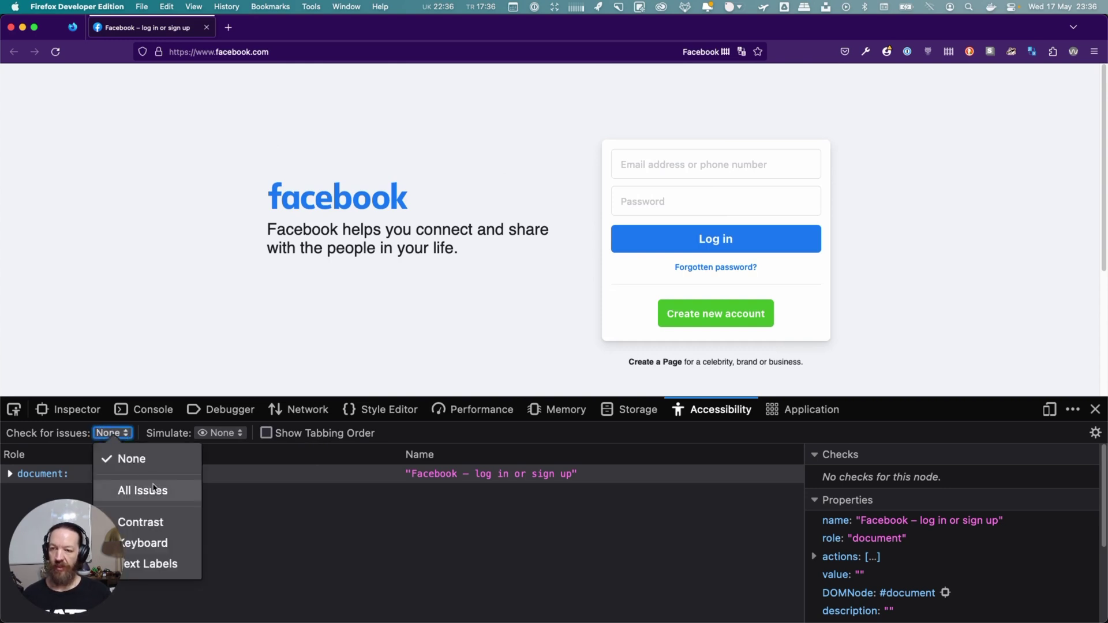
pyautogui.click(163, 491)
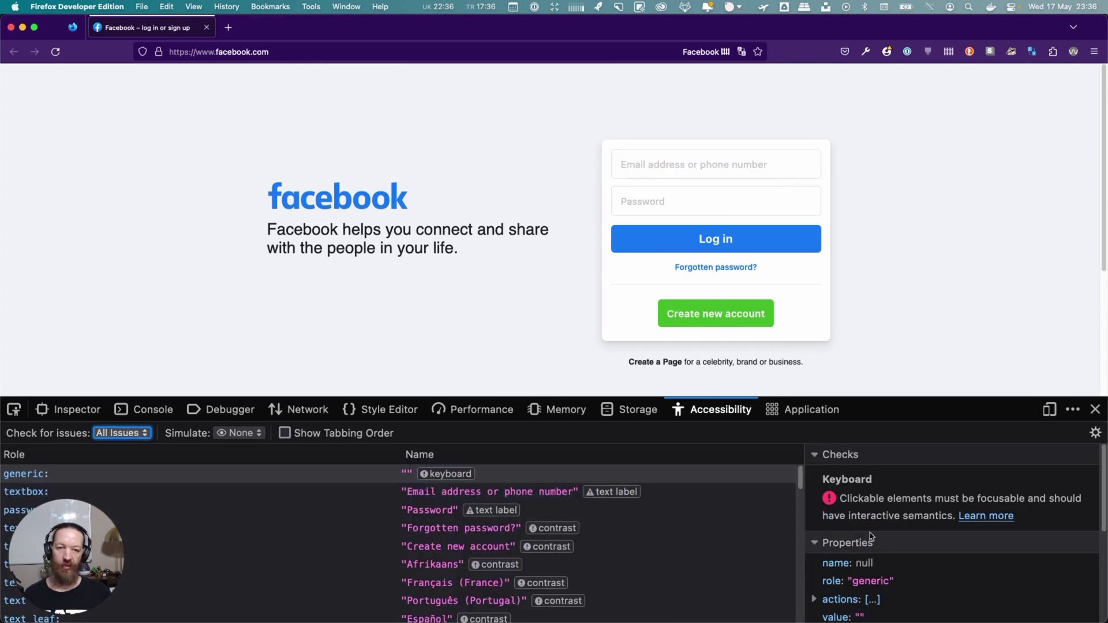
pyautogui.scroll(-5, 404, 502)
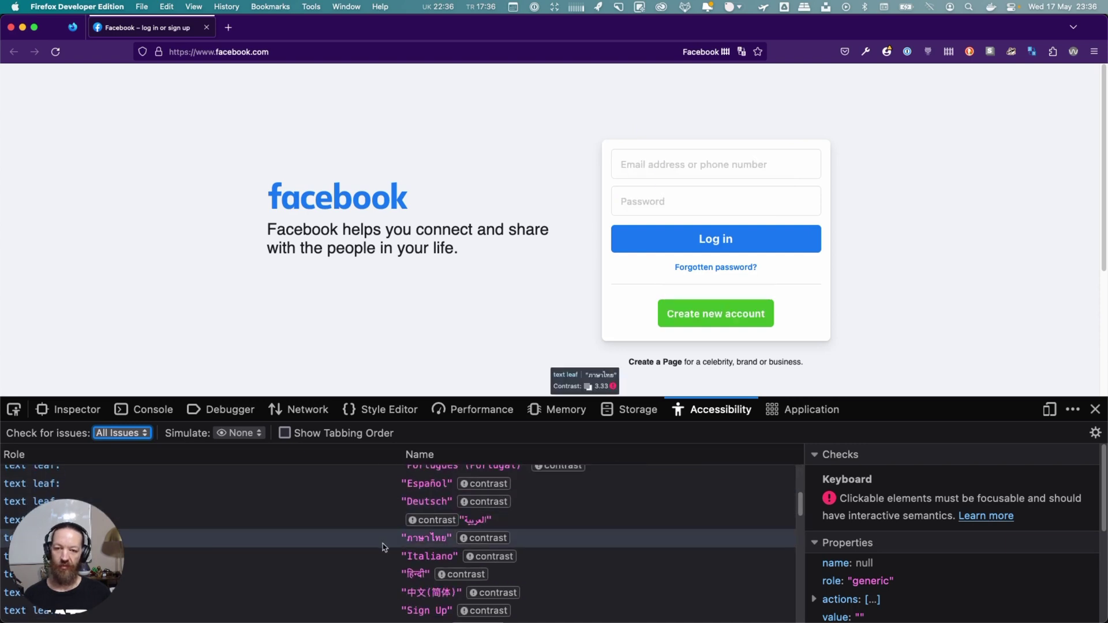
pyautogui.scroll(-7, 383, 547)
pyautogui.scroll(-15, 382, 547)
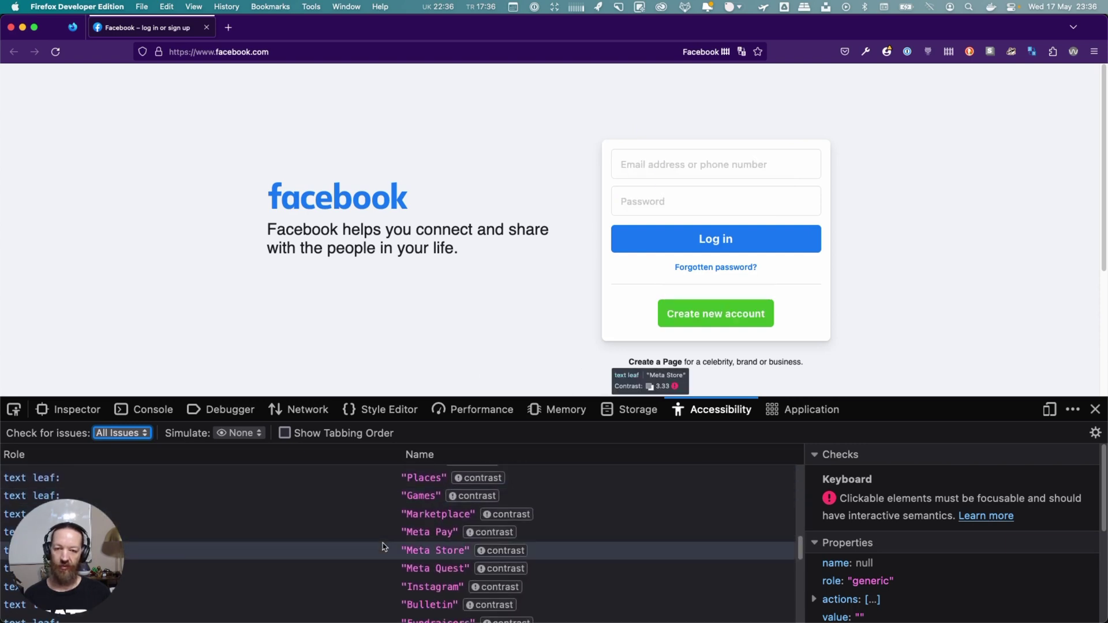
pyautogui.scroll(5, 380, 548)
pyautogui.scroll(20, 380, 548)
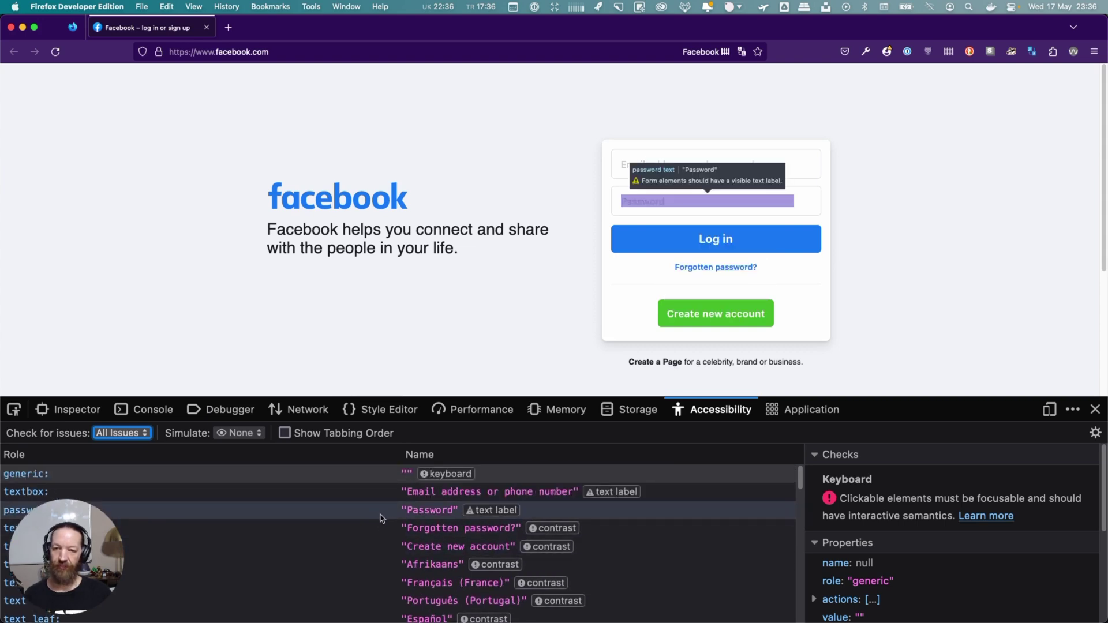
pyautogui.click(394, 514)
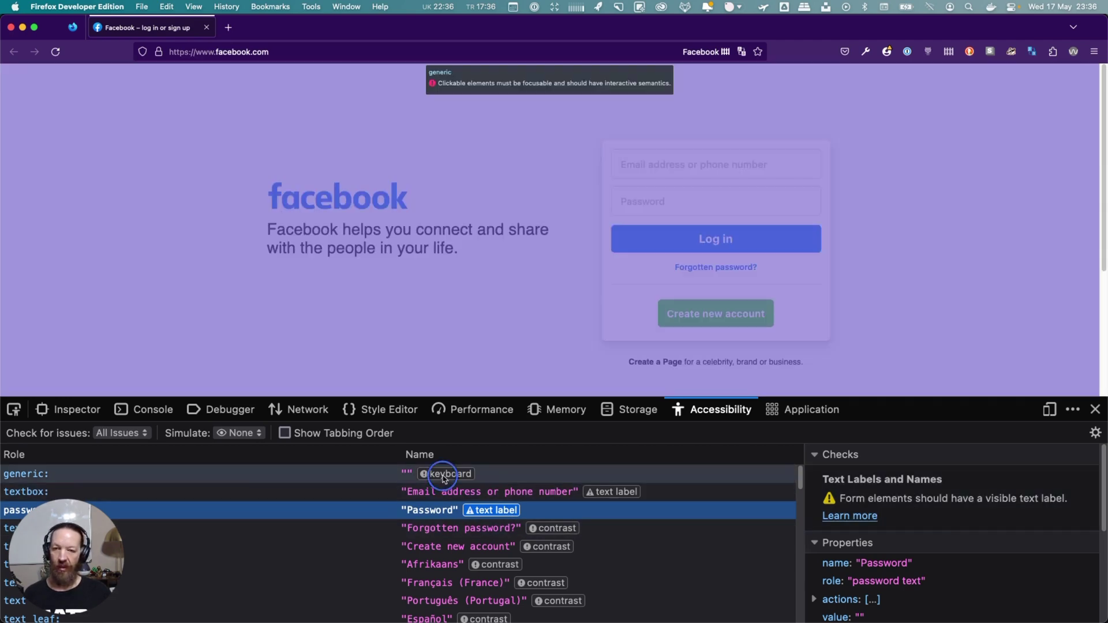
pyautogui.click(444, 476)
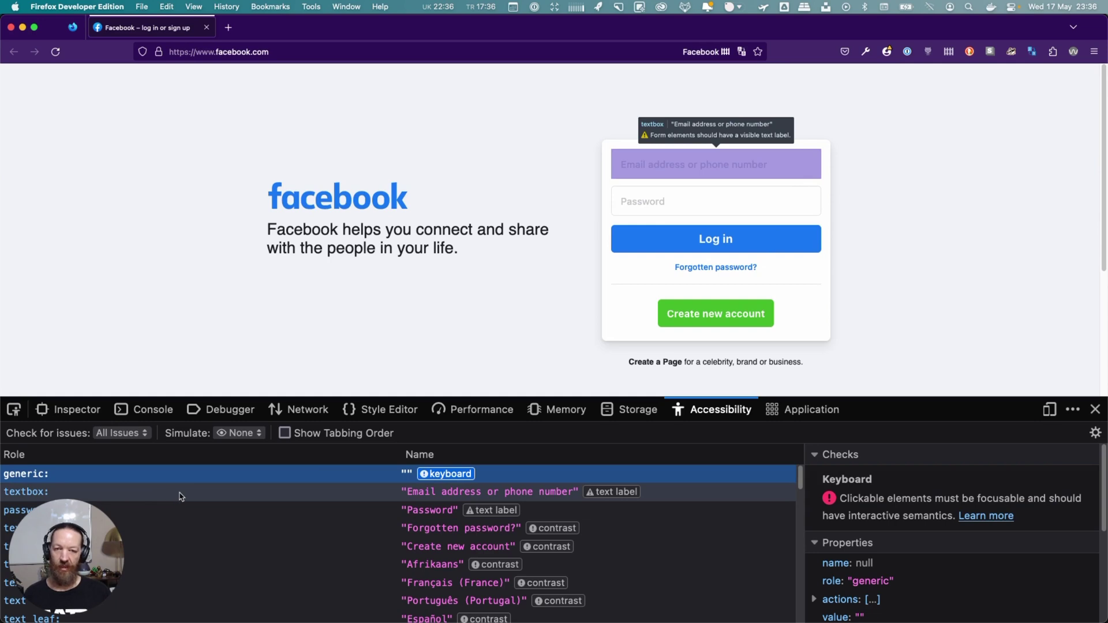
pyautogui.click(436, 491)
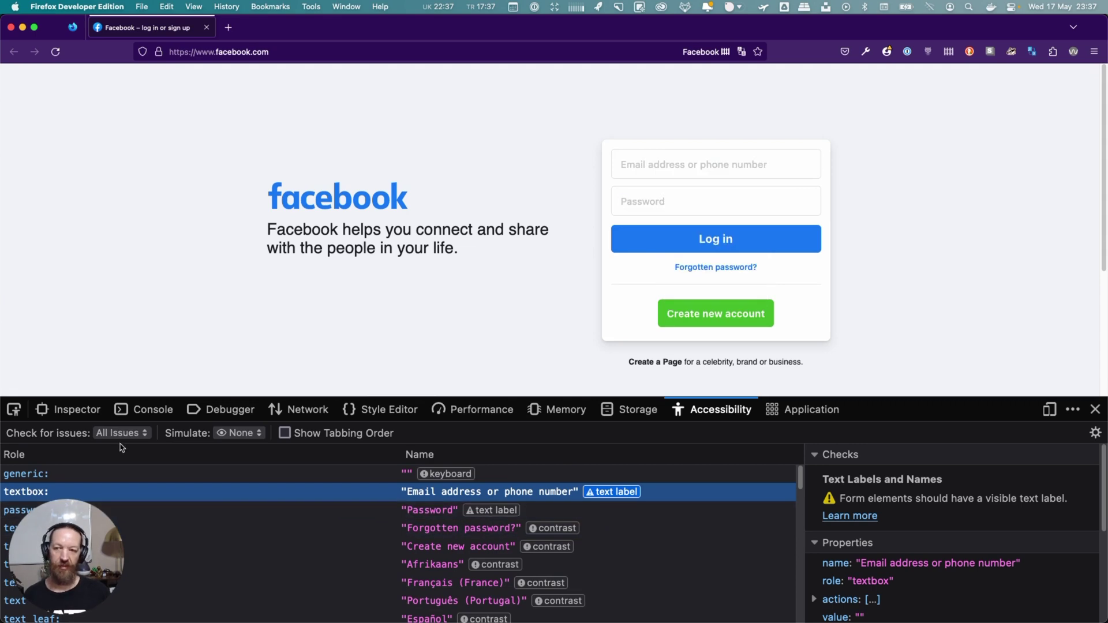
# Turn off the contrast, keyboard and text label issue checks one by one
pyautogui.click(115, 437)
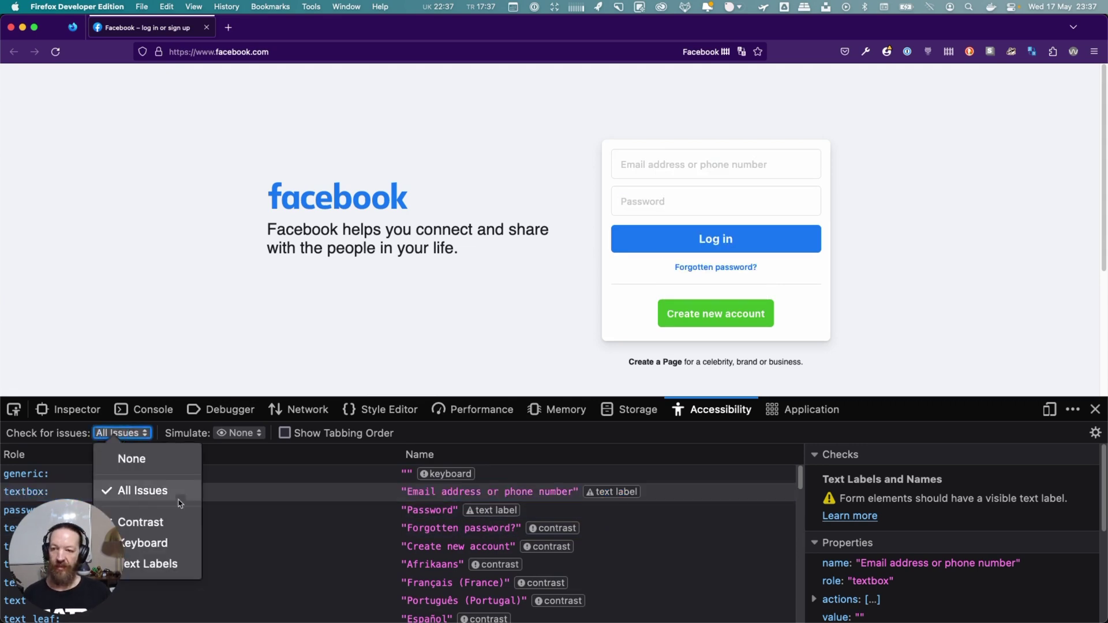
pyautogui.click(160, 524)
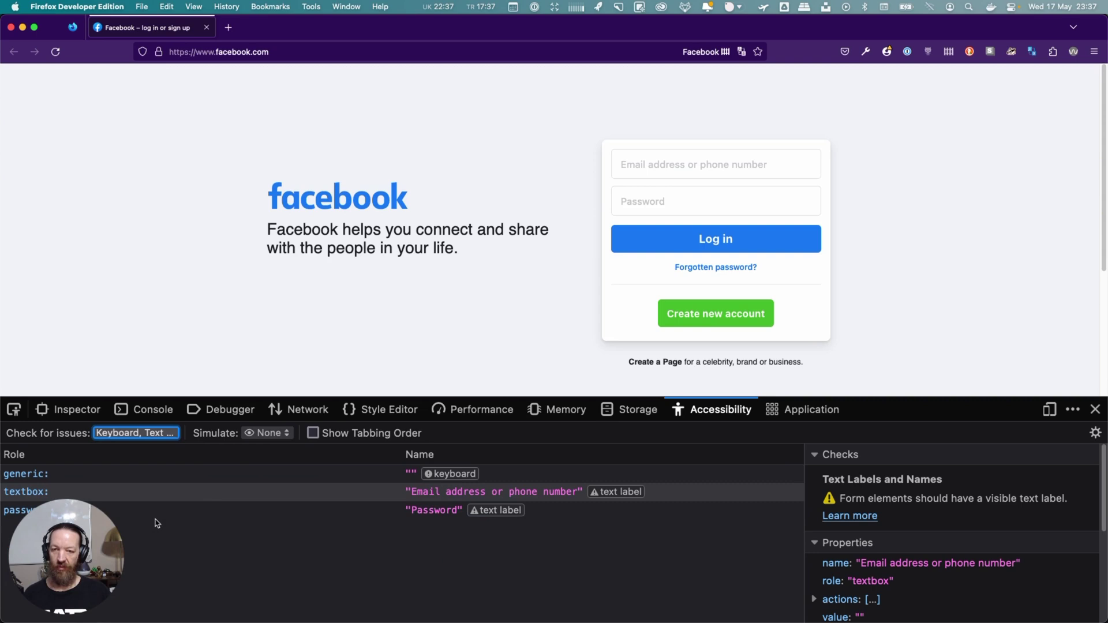
pyautogui.click(139, 436)
pyautogui.click(143, 543)
pyautogui.click(127, 433)
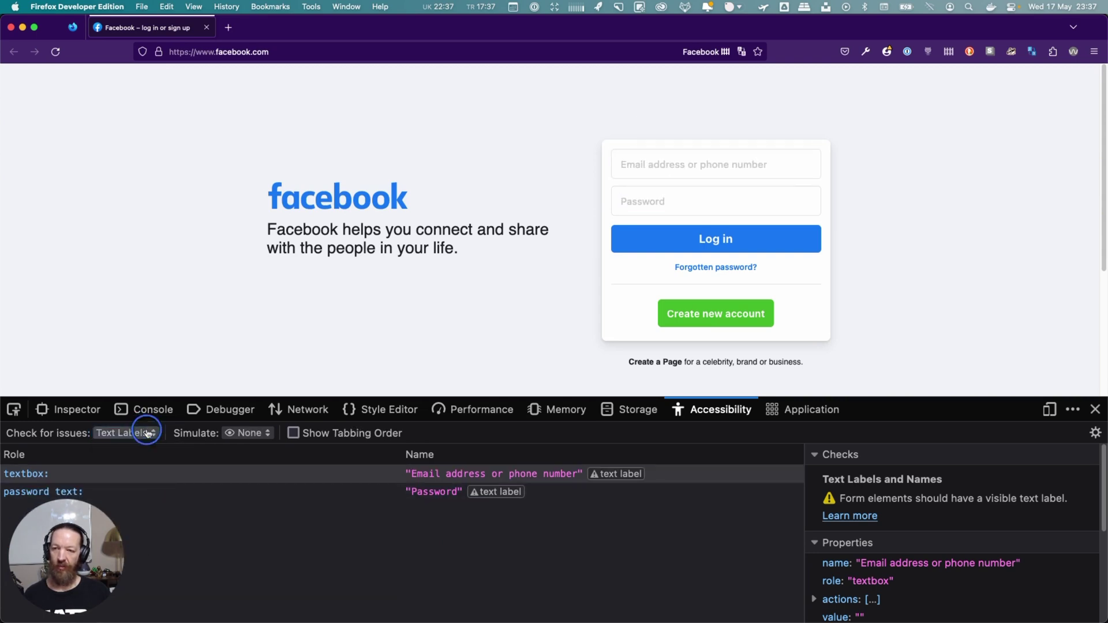
pyautogui.click(158, 571)
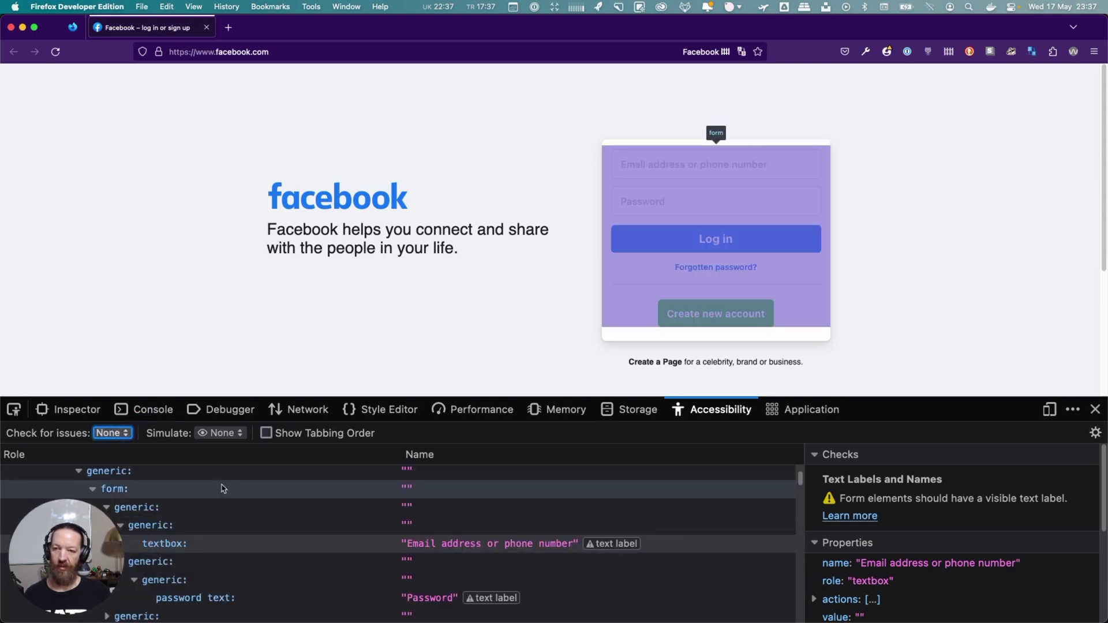
# Check only text label issues, then set Check for issues back to None
pyautogui.click(111, 434)
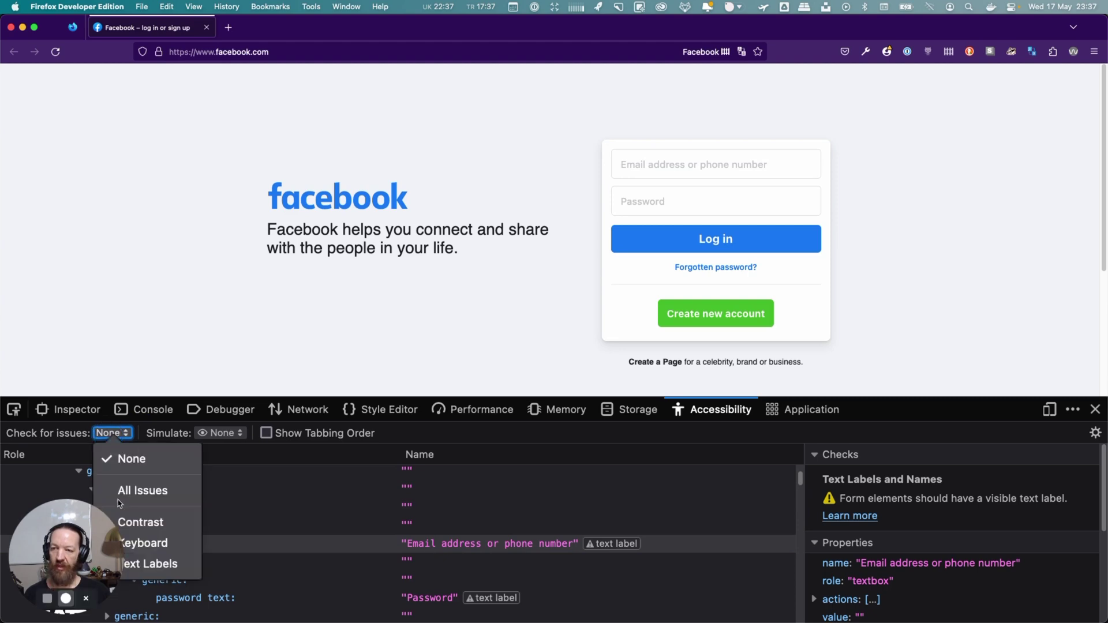
pyautogui.click(161, 566)
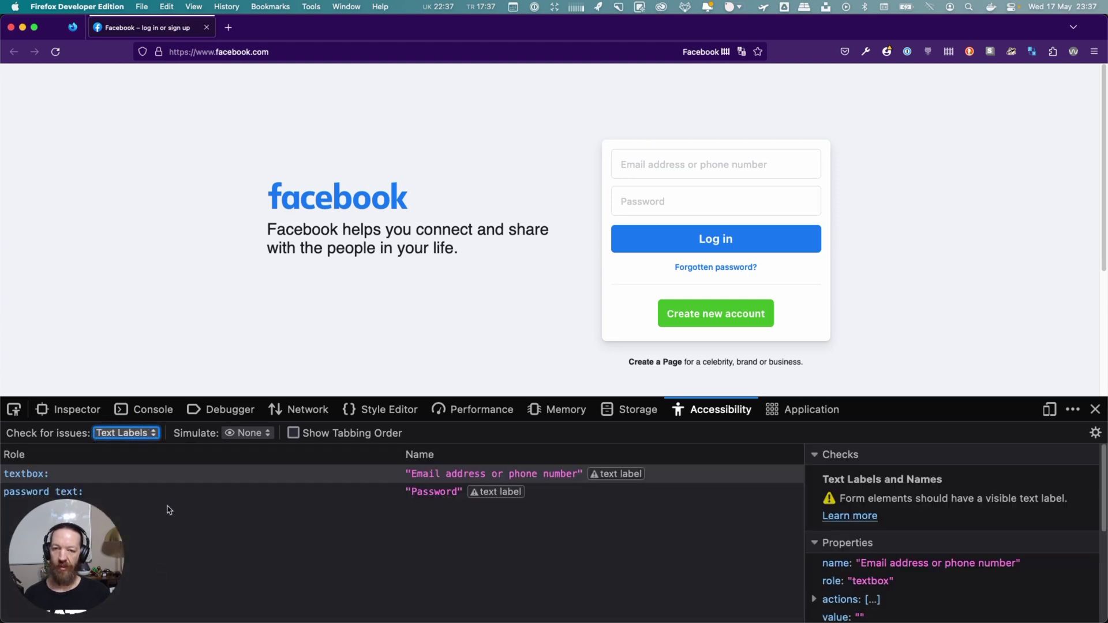
pyautogui.click(134, 434)
pyautogui.click(132, 459)
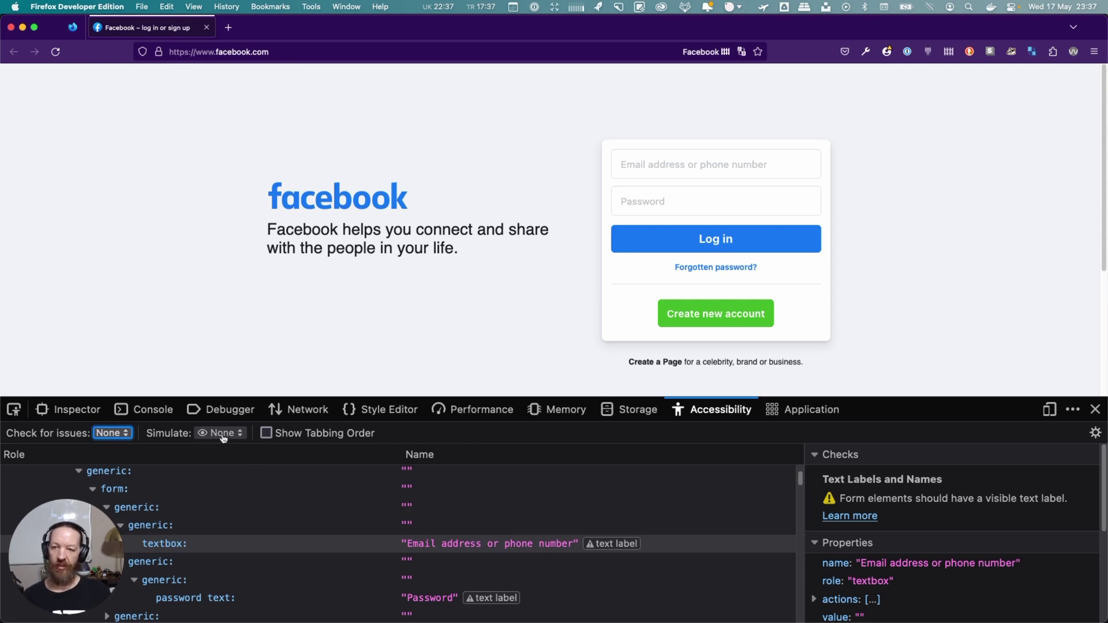
# Simulate Protanopia, Tritanopia, contrast loss and Achromatopsia on the Facebook login page in turn
pyautogui.click(210, 437)
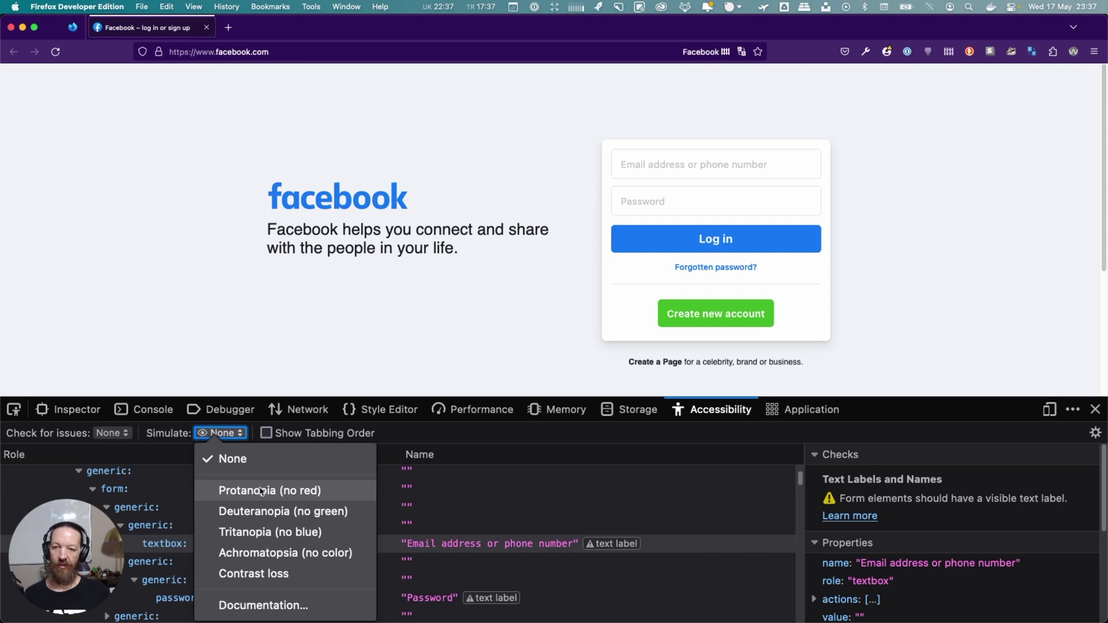
pyautogui.click(259, 491)
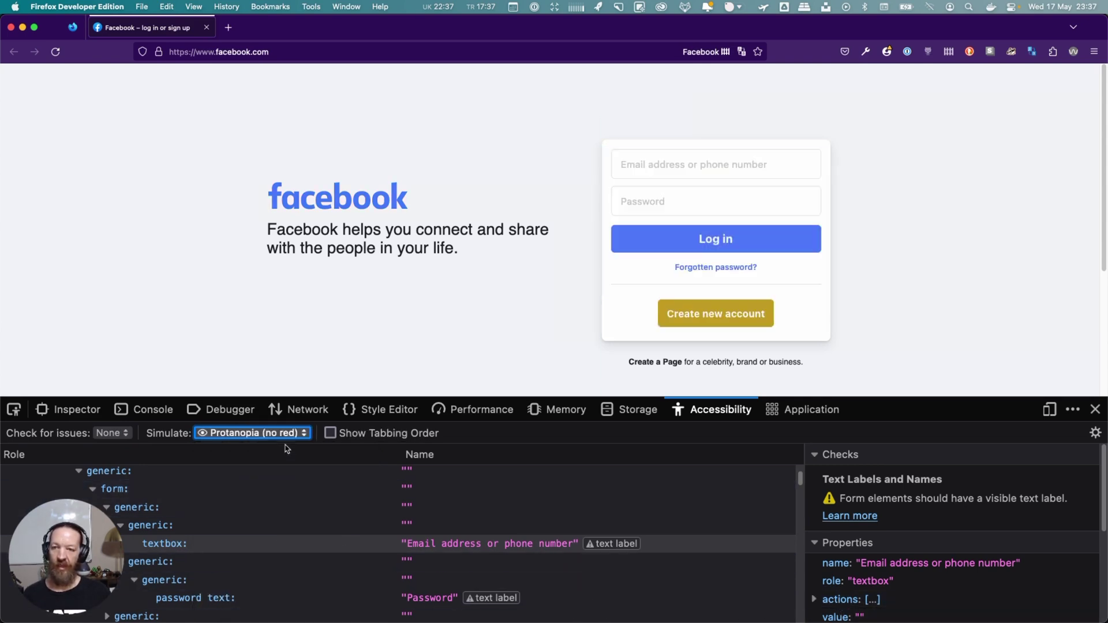
pyautogui.click(270, 437)
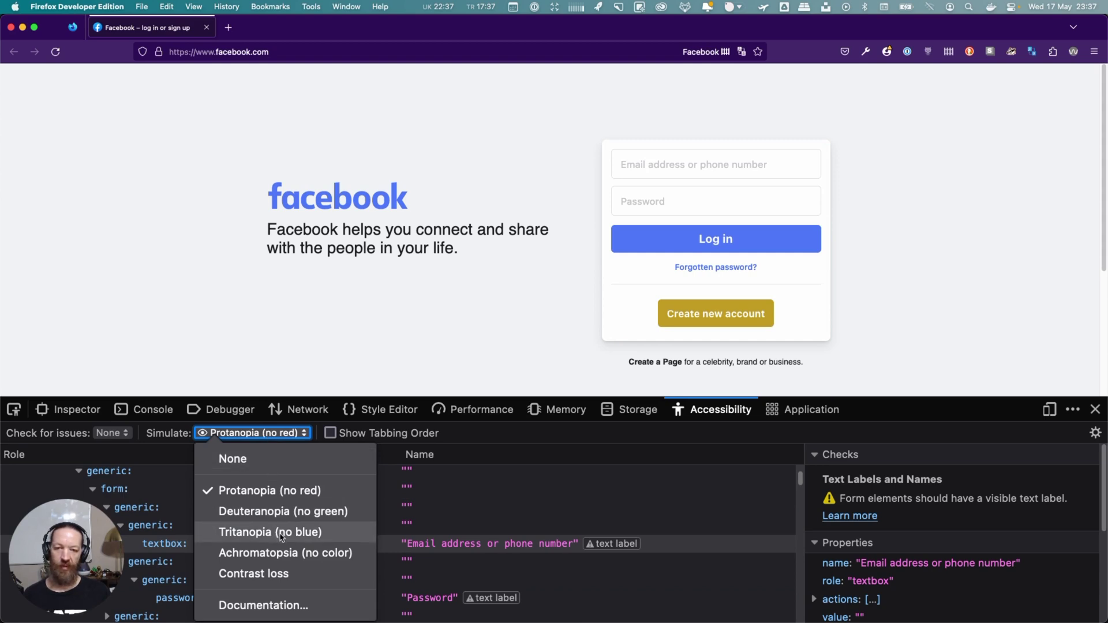
pyautogui.click(282, 532)
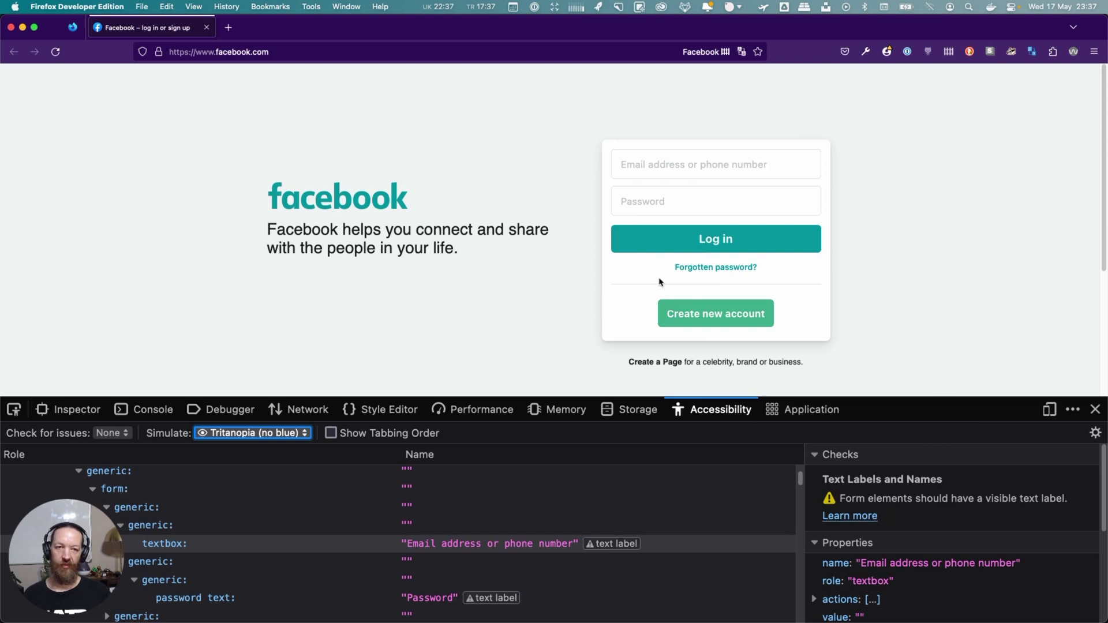
pyautogui.click(267, 434)
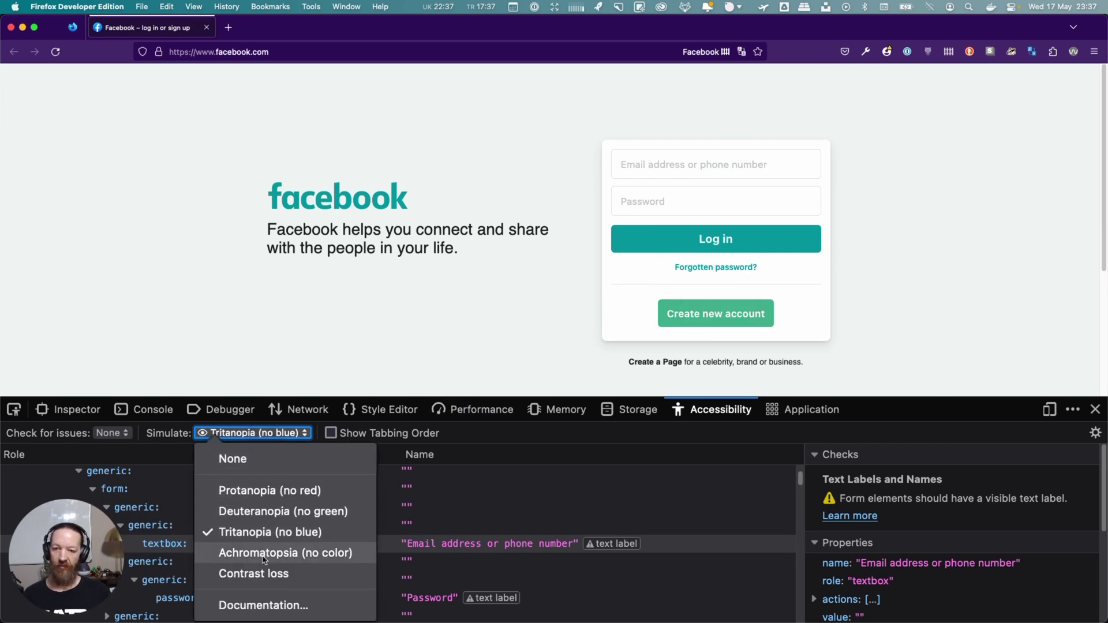
pyautogui.click(267, 574)
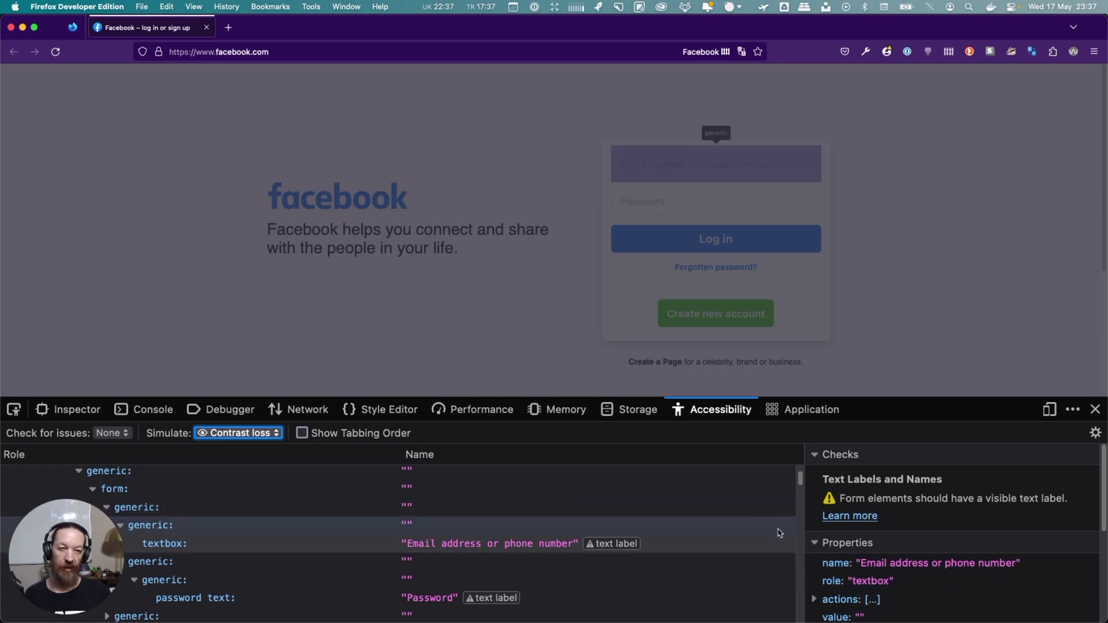
pyautogui.click(247, 434)
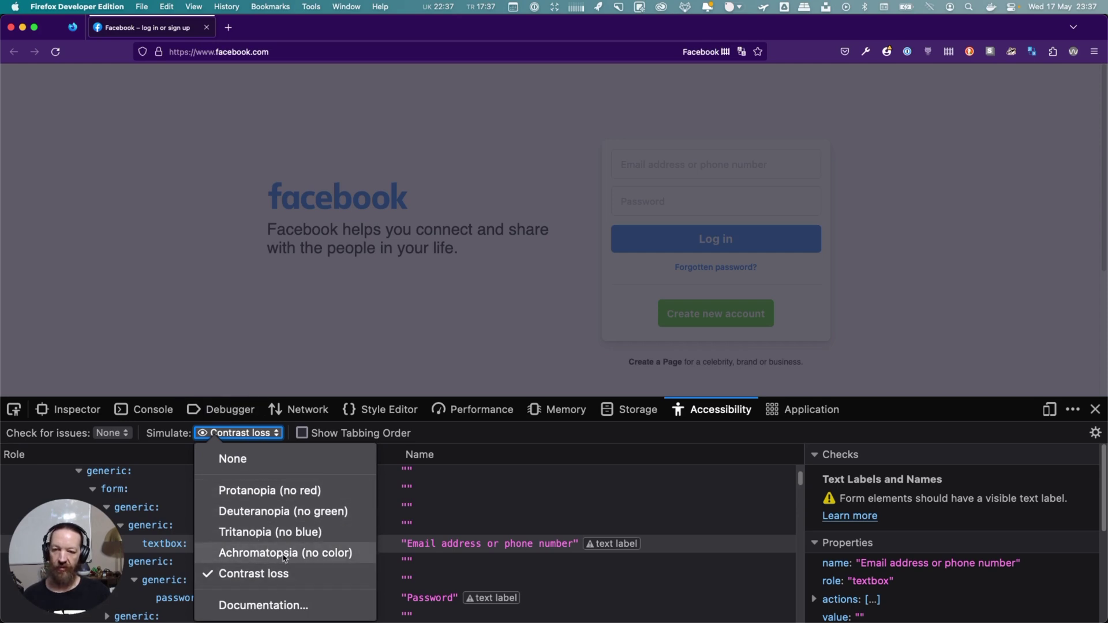
pyautogui.click(284, 555)
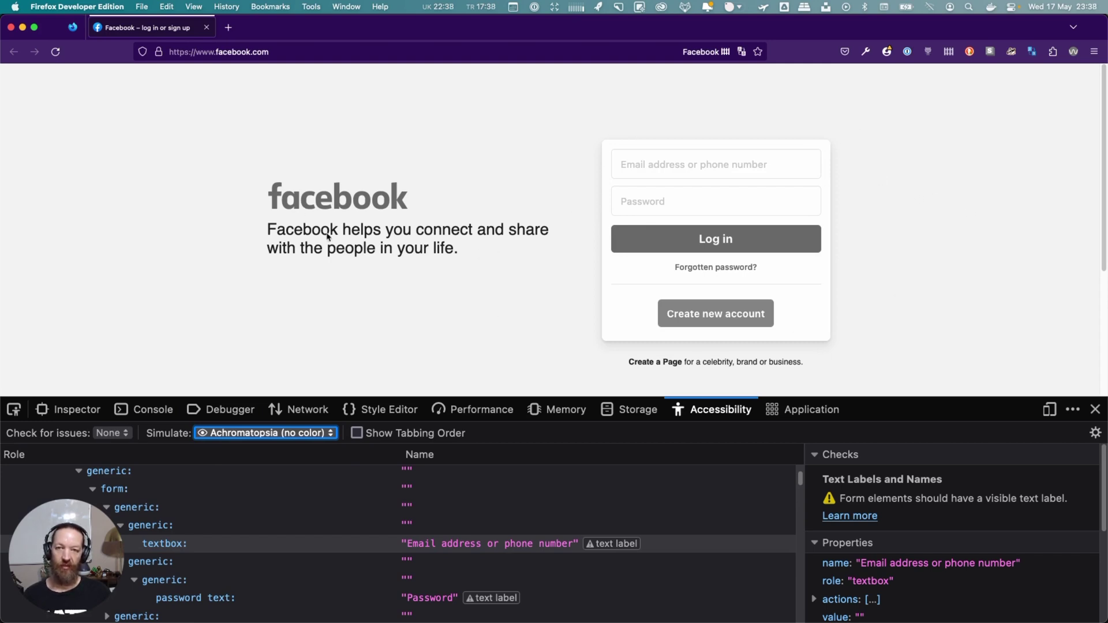
# Scroll the greyscale page down and back up, then close the developer tools
pyautogui.scroll(-5, 938, 228)
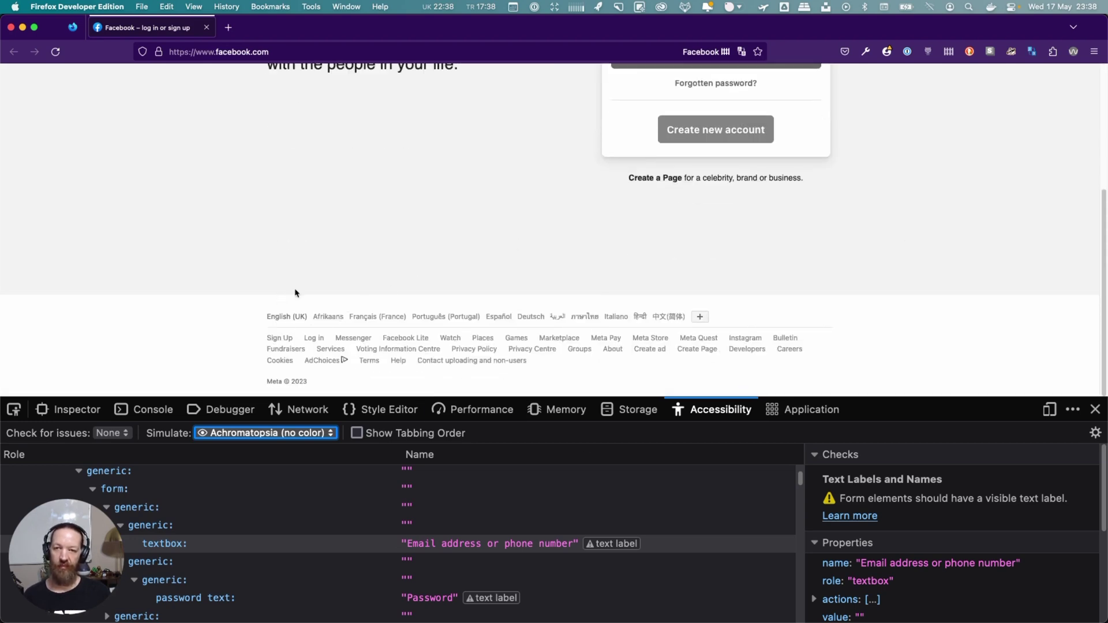
pyautogui.scroll(5, 956, 203)
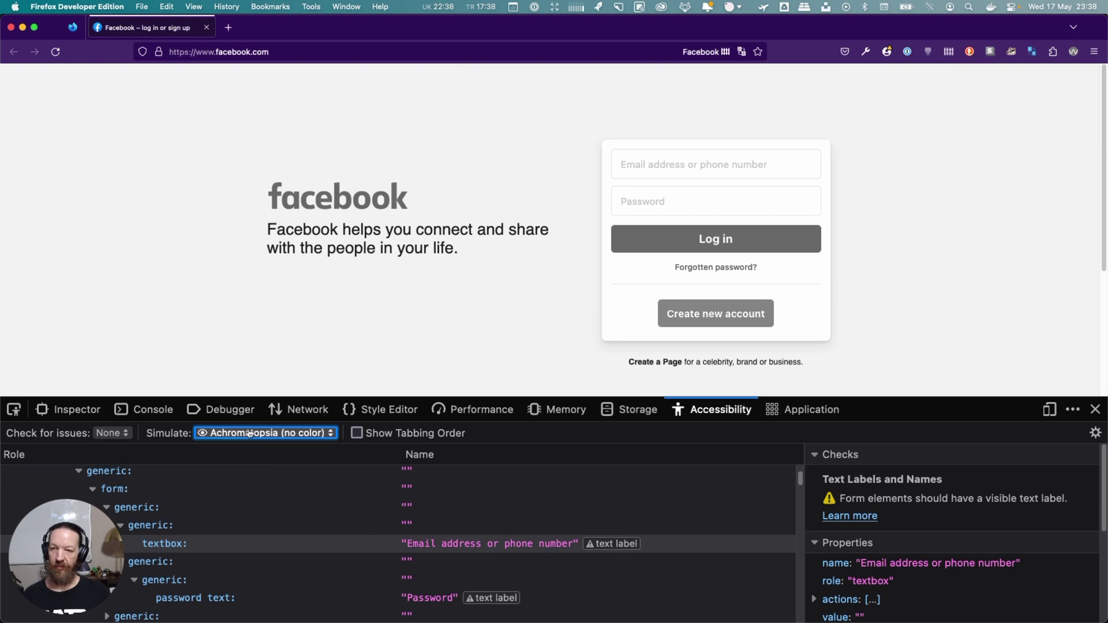
pyautogui.click(1095, 409)
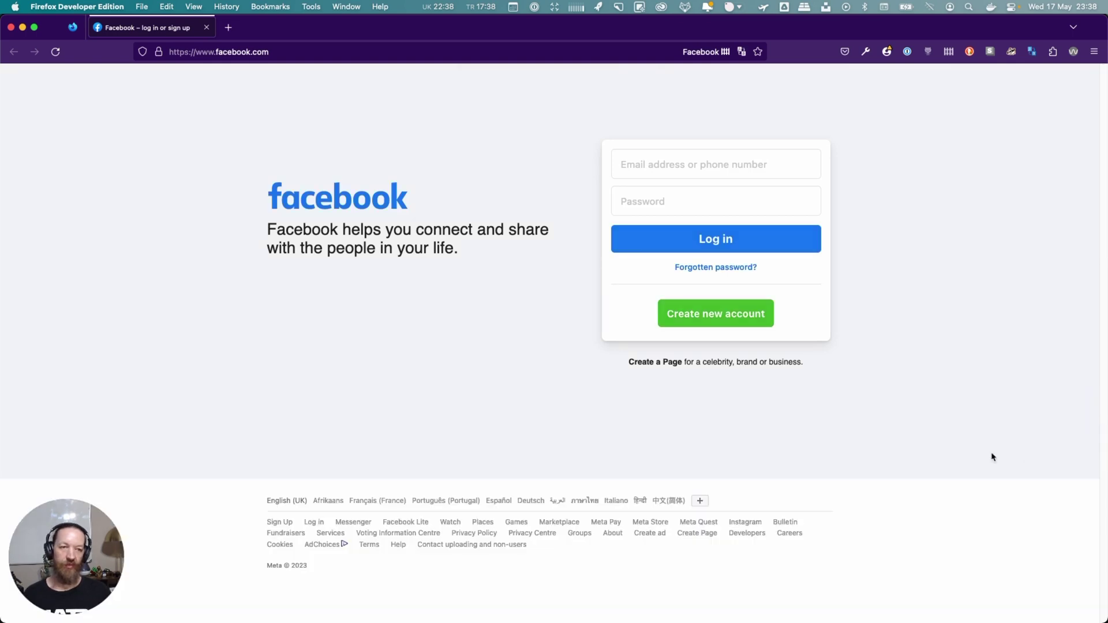
# Run WAVE on the page, view it unstyled to inspect the email field's aria-label, then restore styles
pyautogui.click(1073, 53)
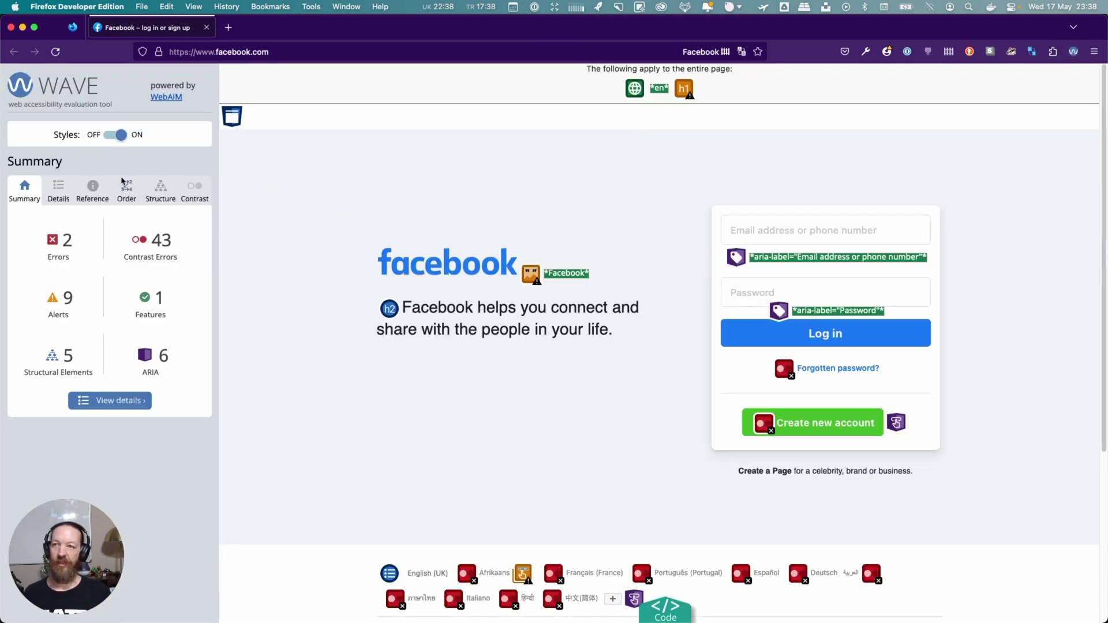
pyautogui.click(119, 137)
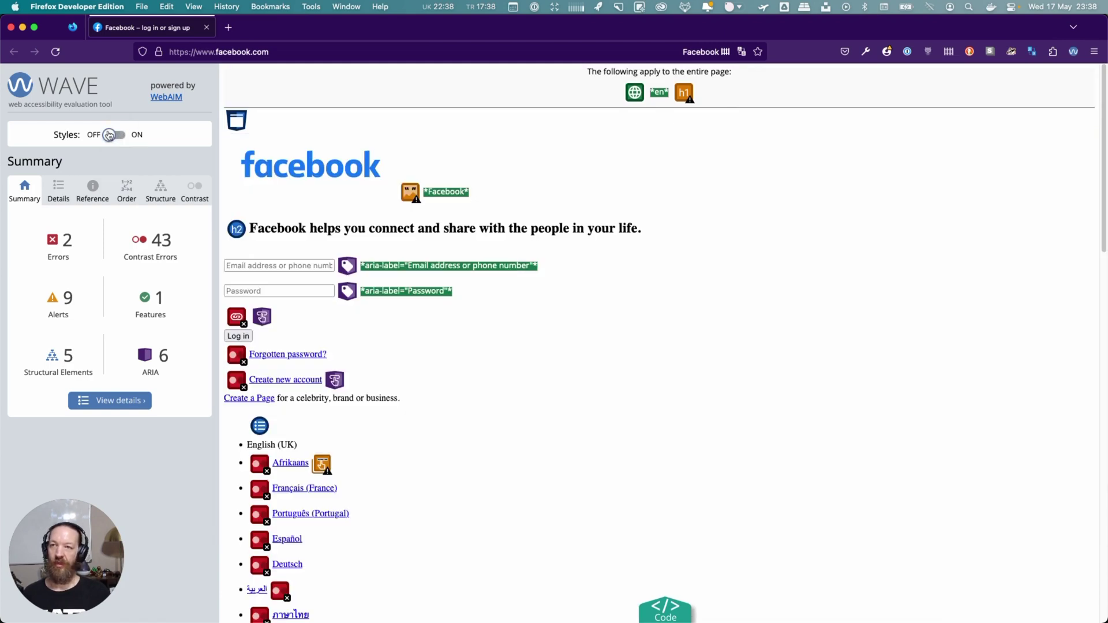
pyautogui.click(122, 135)
pyautogui.click(122, 135)
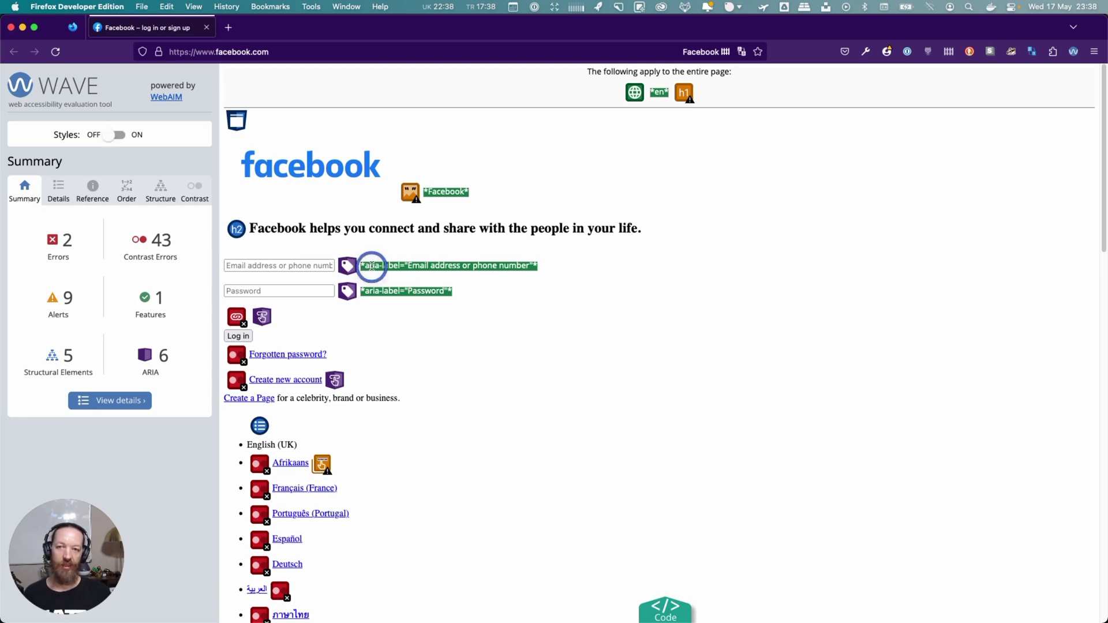
pyautogui.moveTo(371, 266); pyautogui.dragTo(512, 264)
pyautogui.click(483, 292)
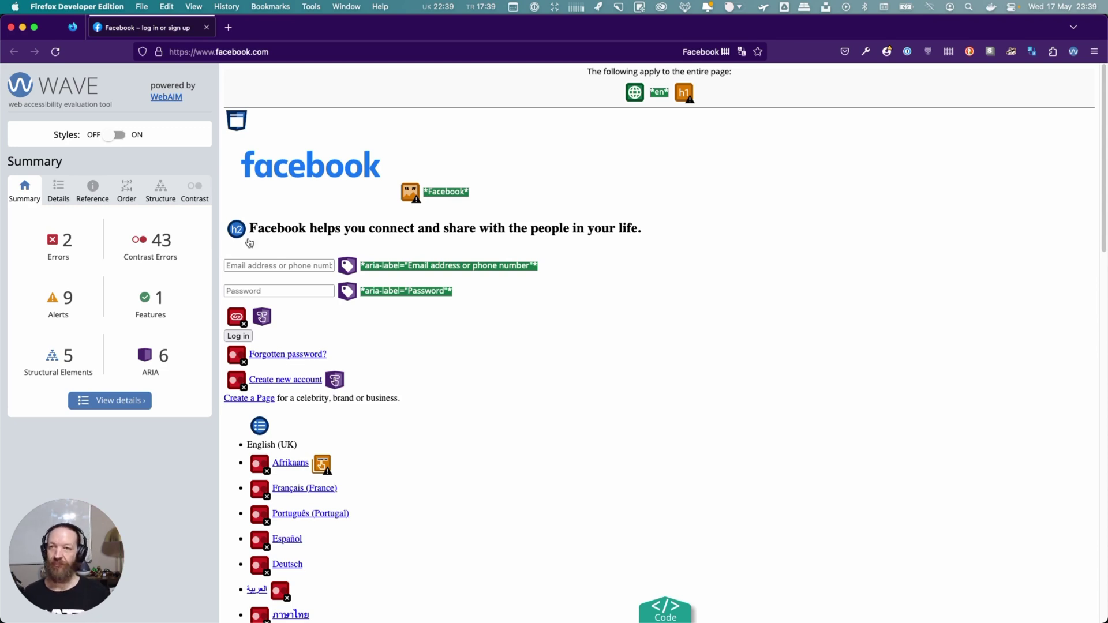
pyautogui.click(117, 135)
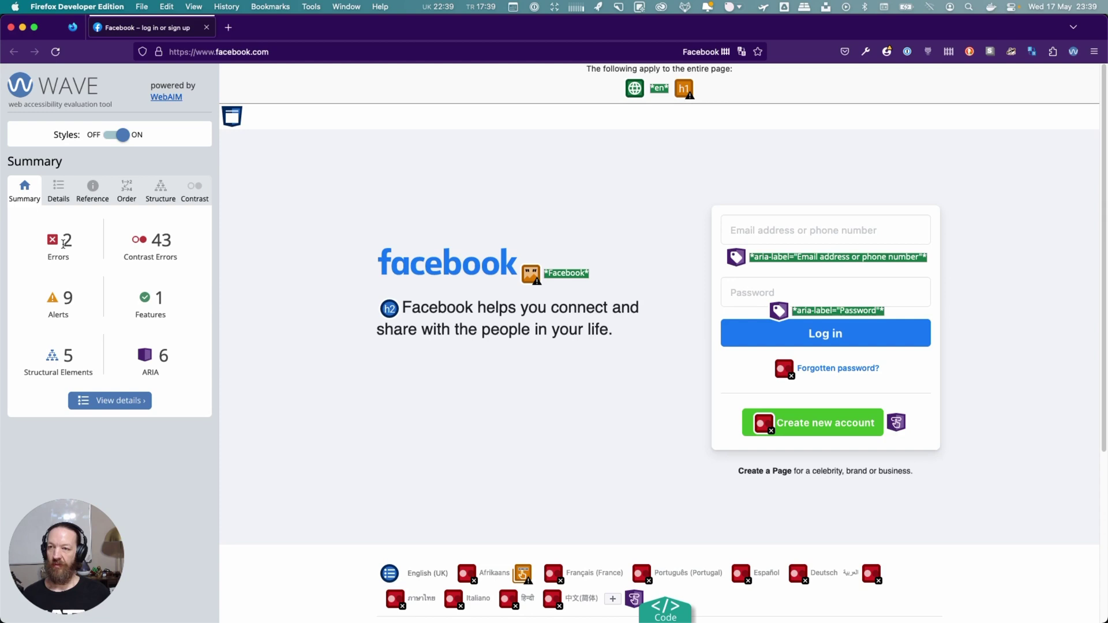
# In the Details list, inspect the missing alternative text error and view the flagged image's source code
pyautogui.click(117, 400)
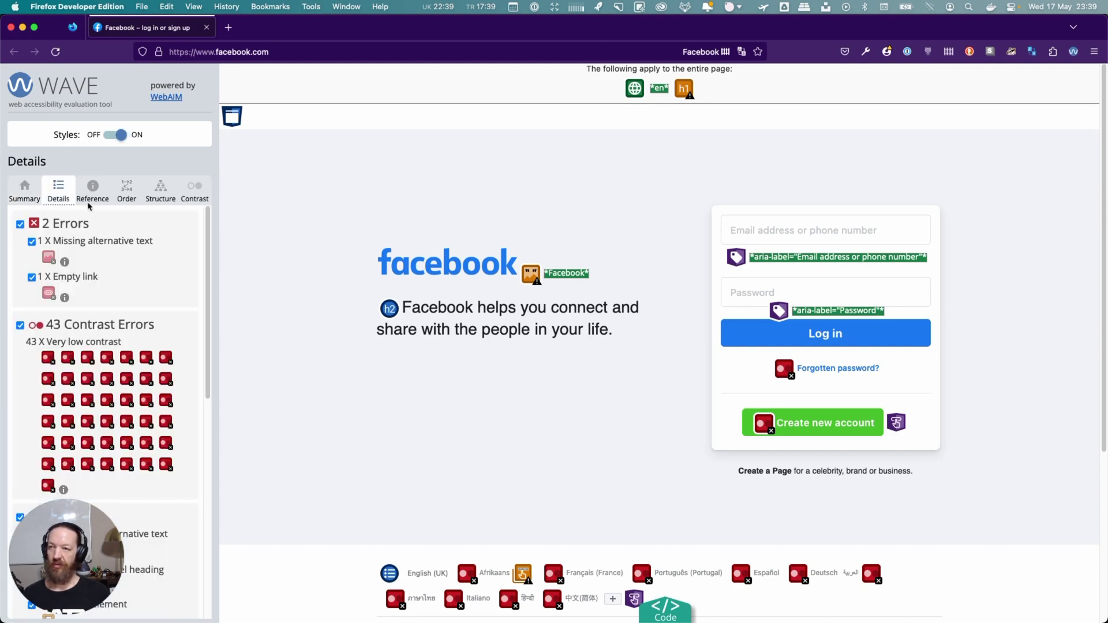
pyautogui.click(49, 258)
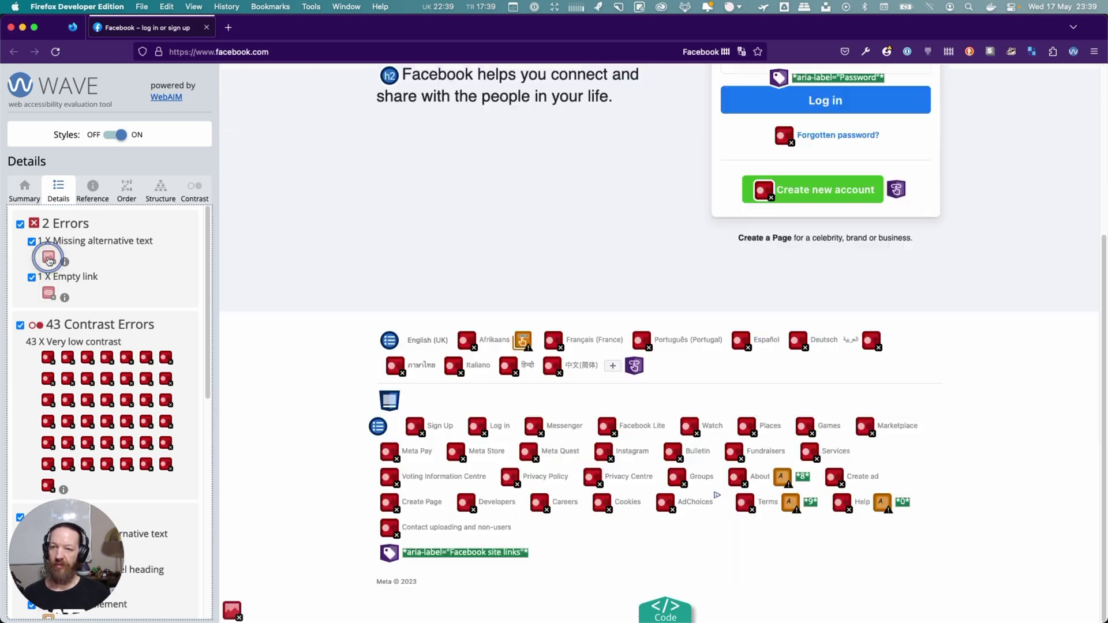
pyautogui.click(232, 613)
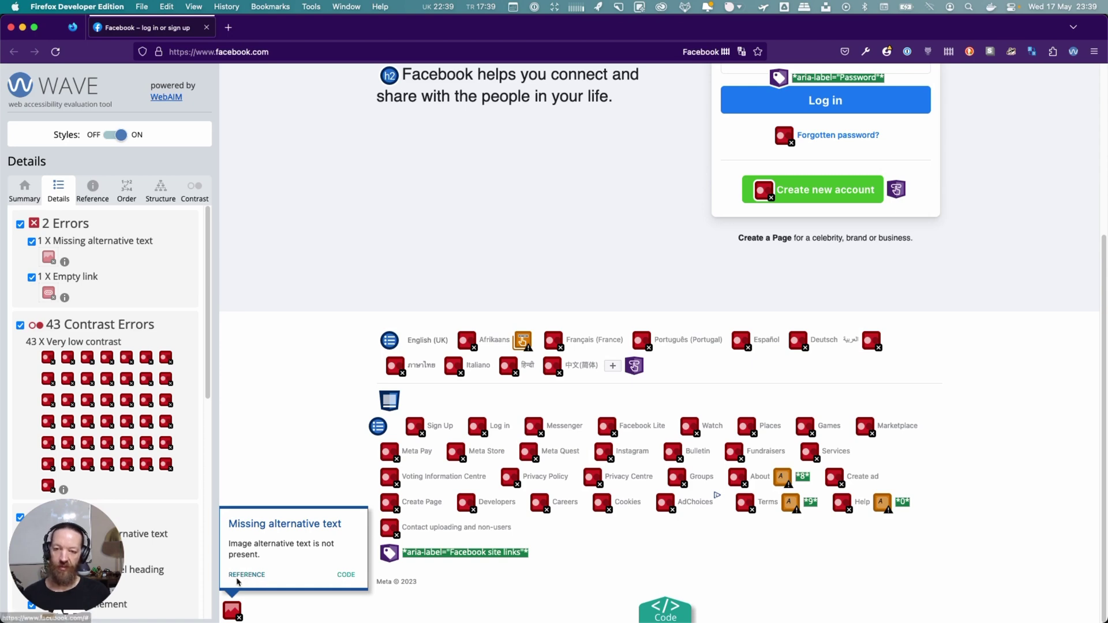
pyautogui.click(351, 576)
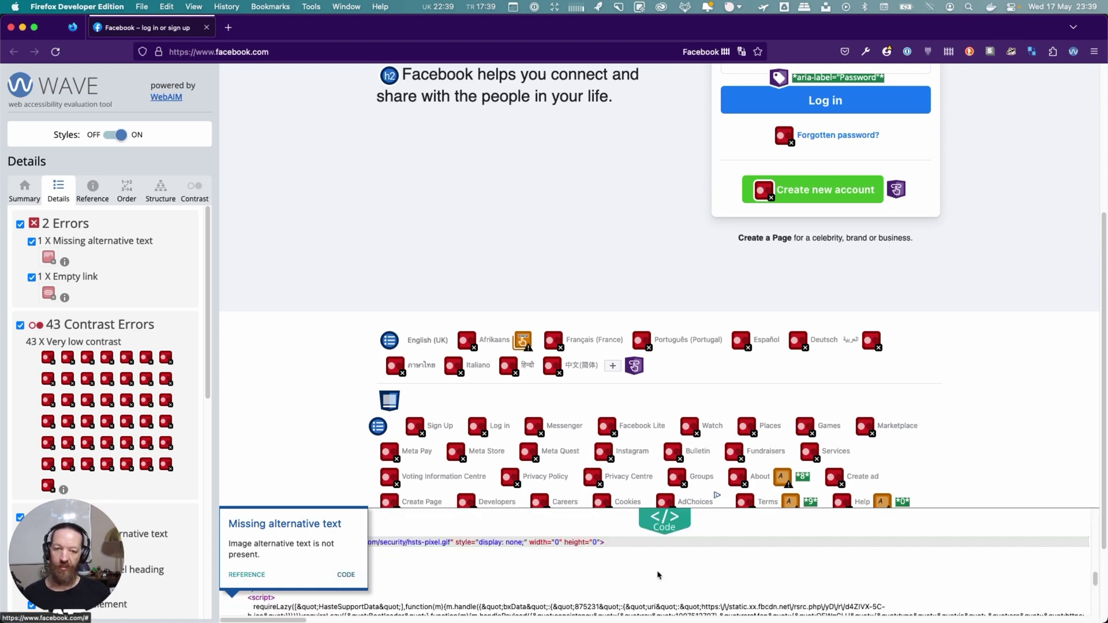
pyautogui.click(562, 568)
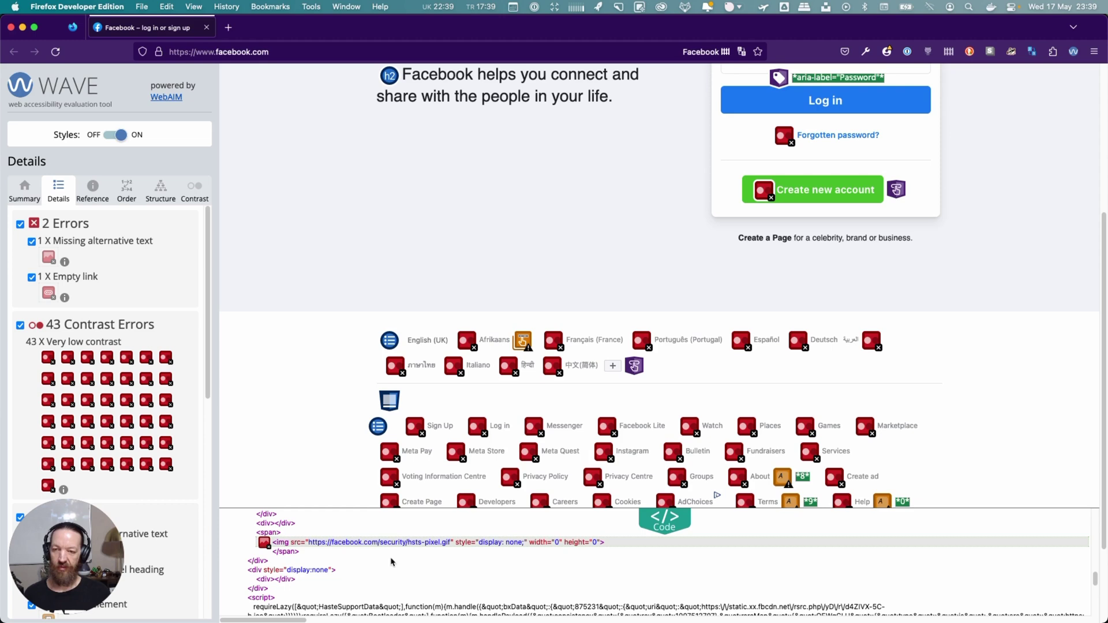
pyautogui.click(669, 523)
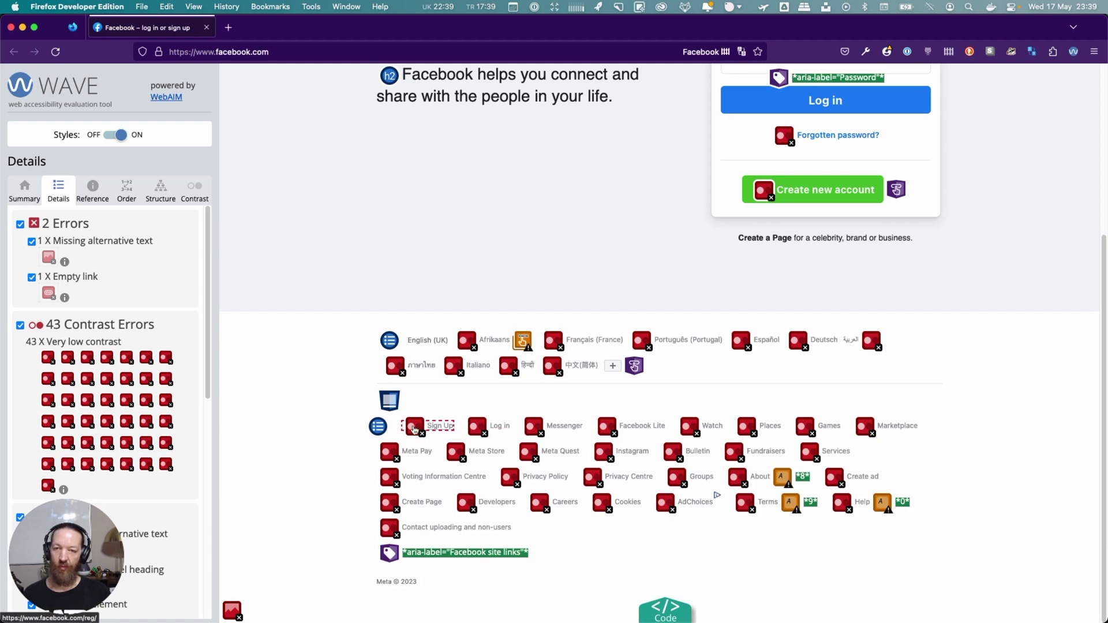
# Locate very-low-contrast errors on Afrikaans, Italiano and Create new account, then open DevTools
pyautogui.click(48, 358)
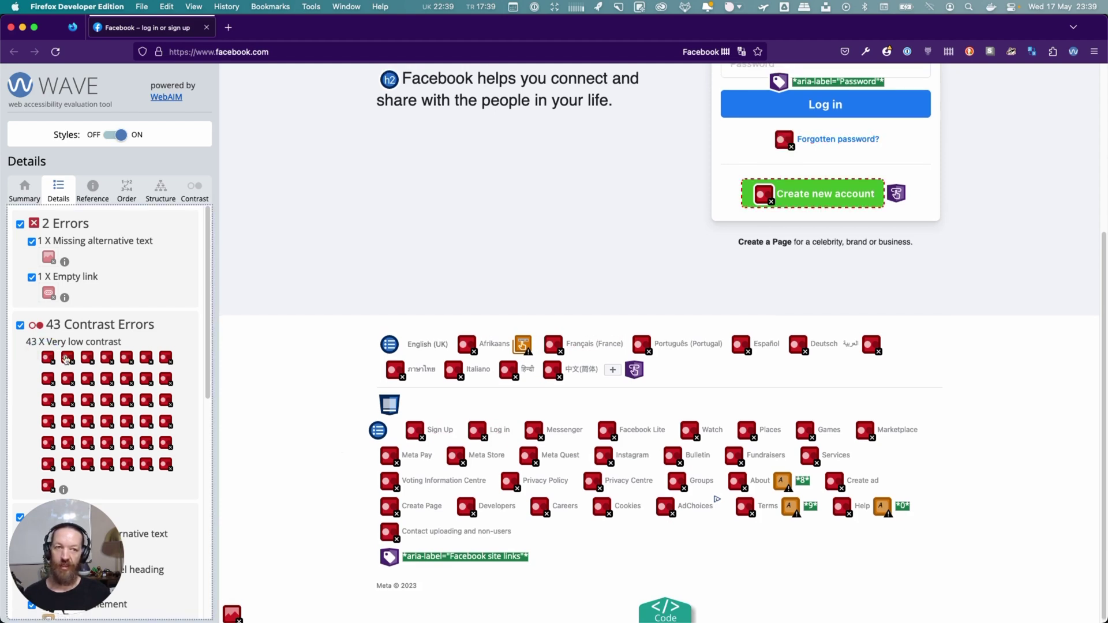
pyautogui.click(67, 358)
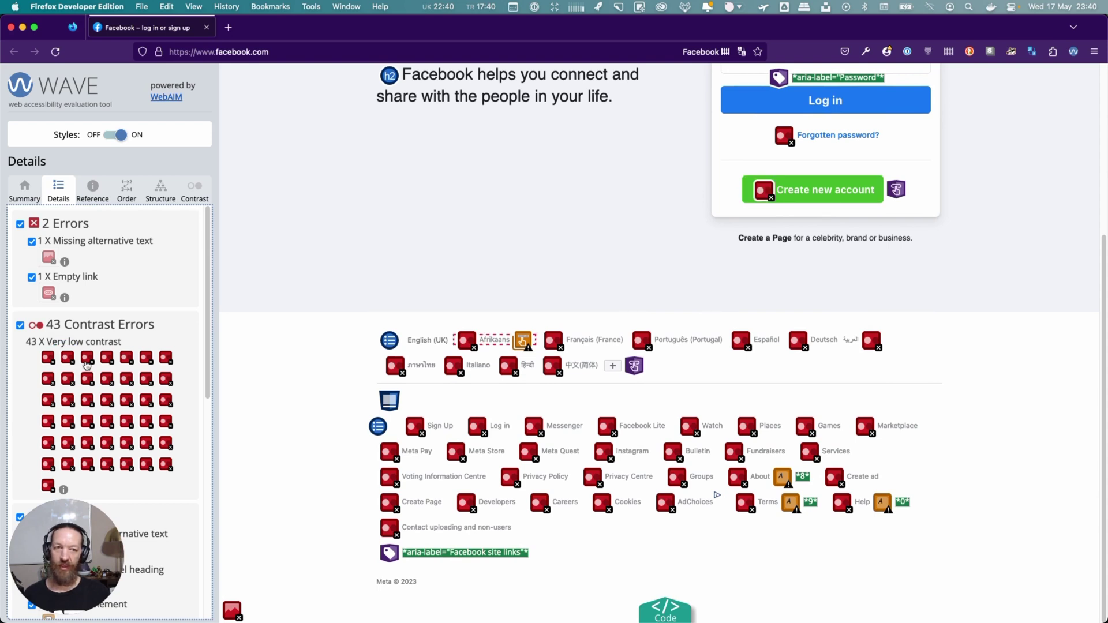
pyautogui.click(88, 380)
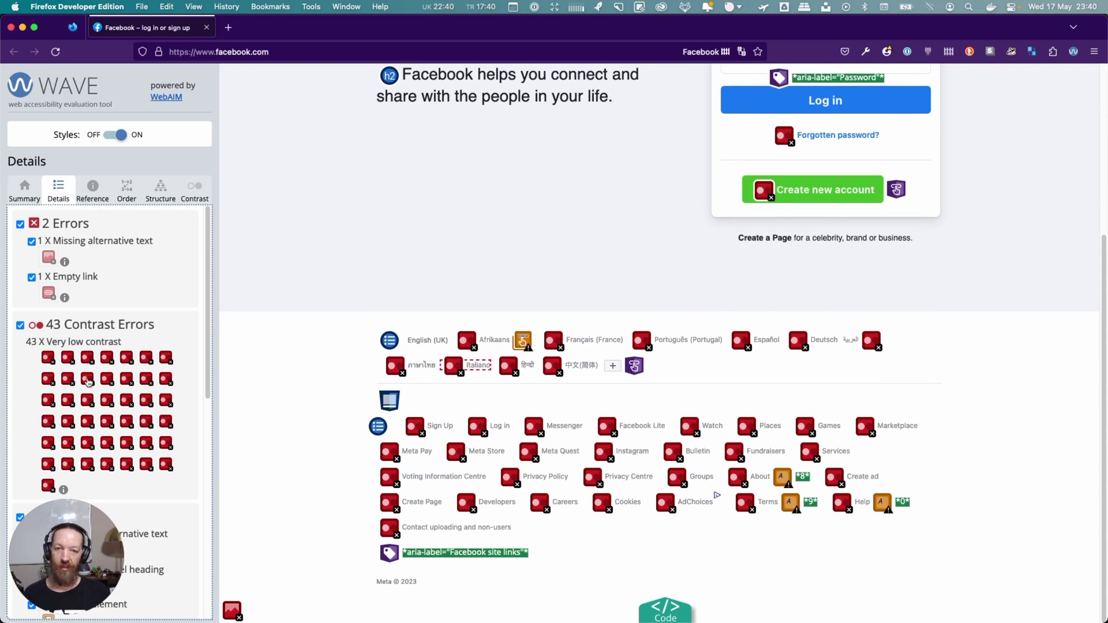
pyautogui.click(48, 357)
pyautogui.click(67, 359)
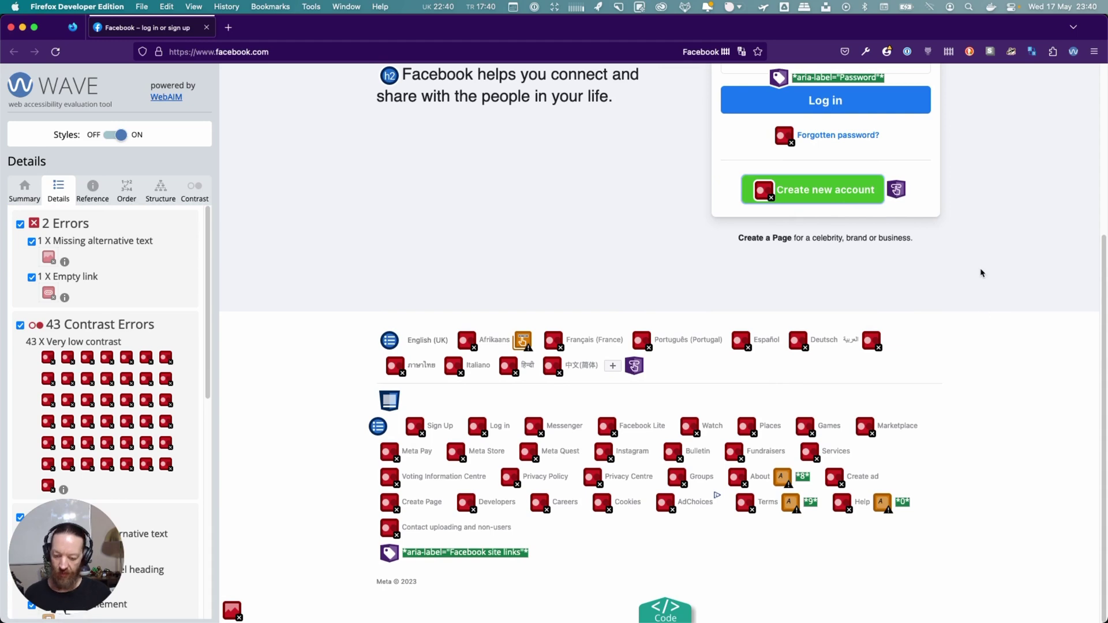
pyautogui.press('super+alt+i')
# Inspect the Create new account button, confirm its 2.61 text contrast ratio, then close DevTools
pyautogui.click(68, 409)
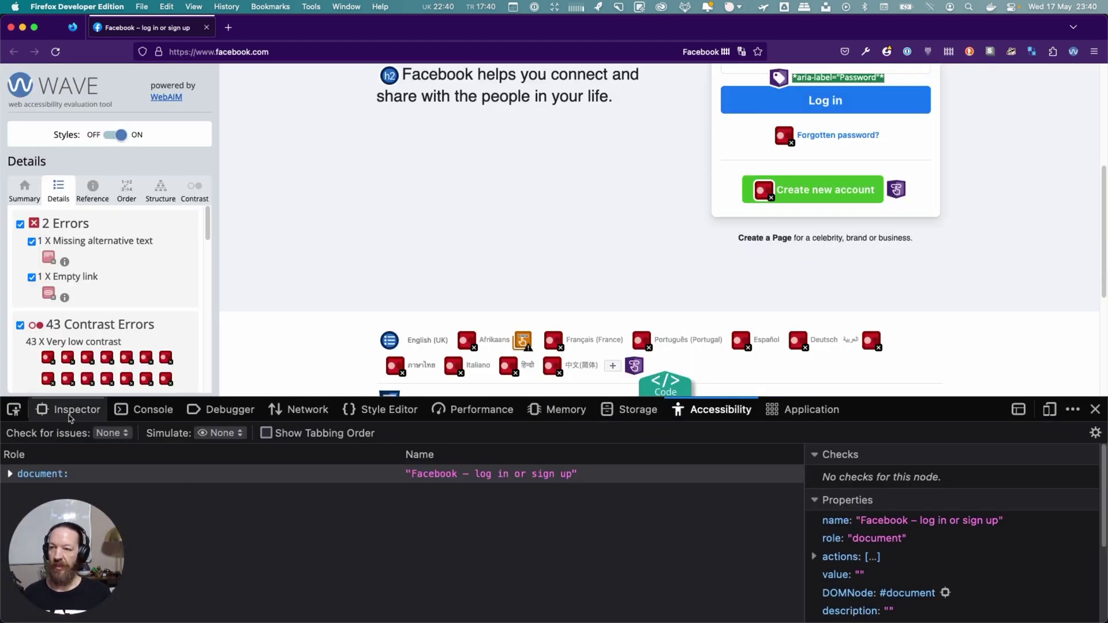
pyautogui.click(14, 409)
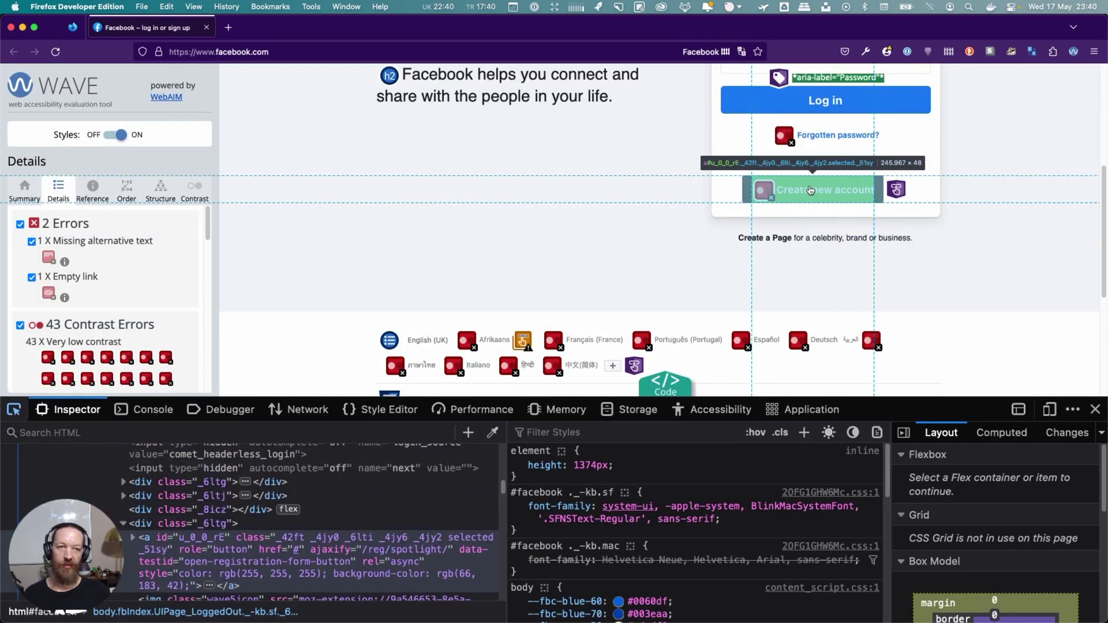
pyautogui.click(810, 192)
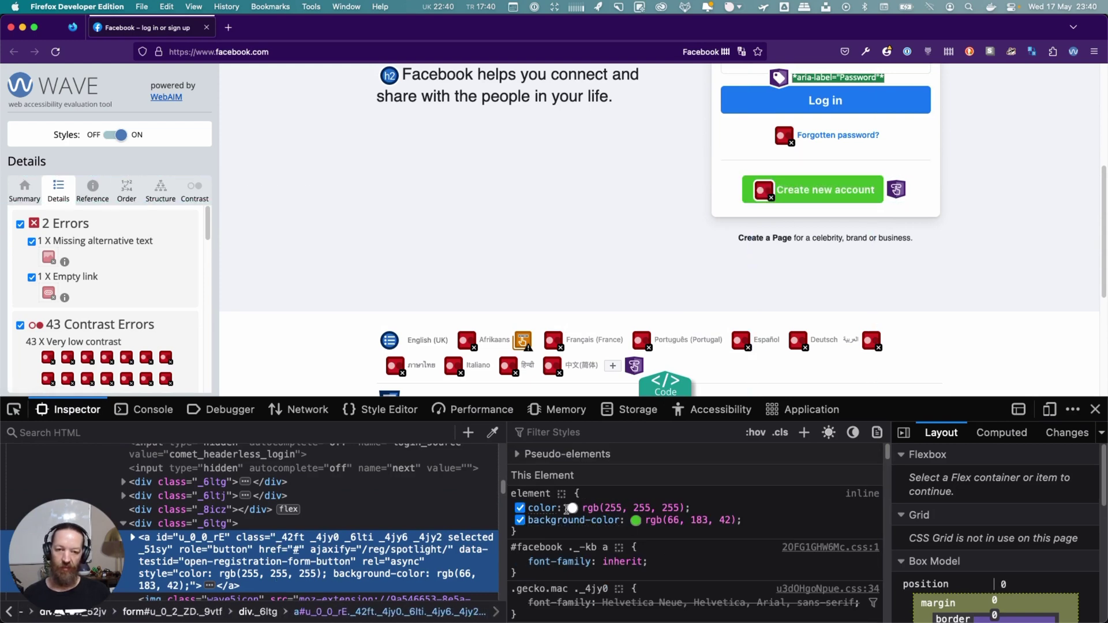
pyautogui.click(573, 508)
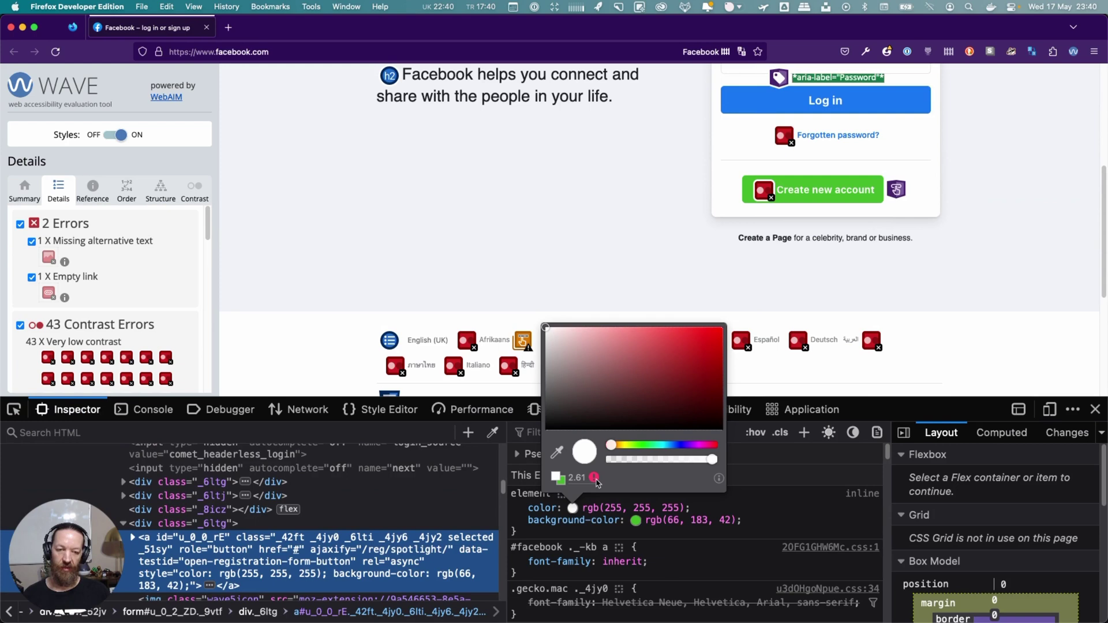
pyautogui.moveTo(595, 479)
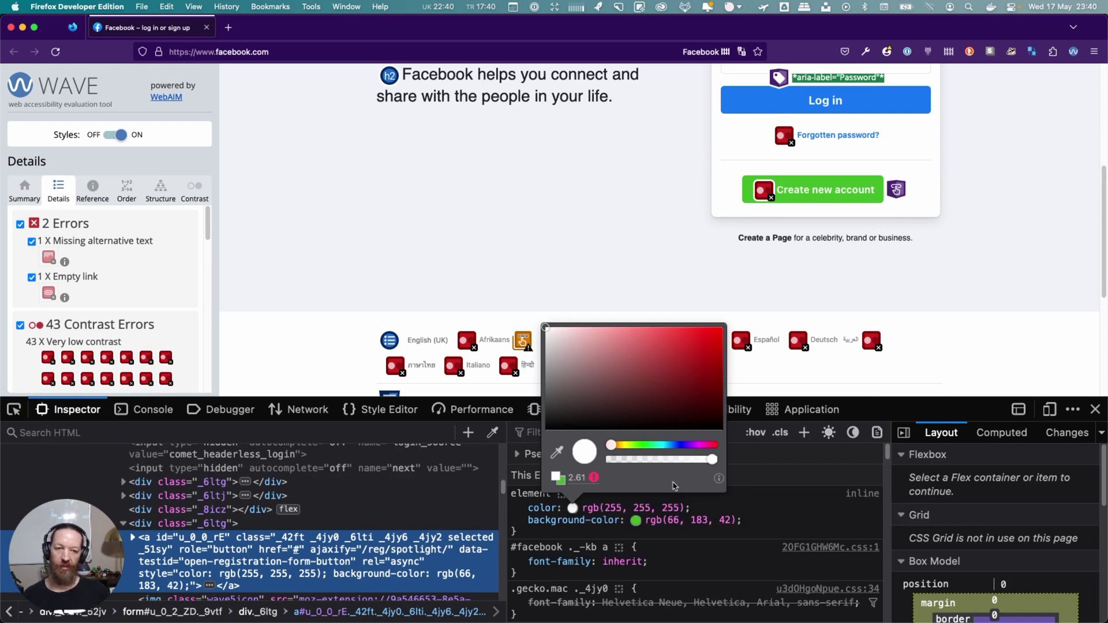
pyautogui.press('Escape')
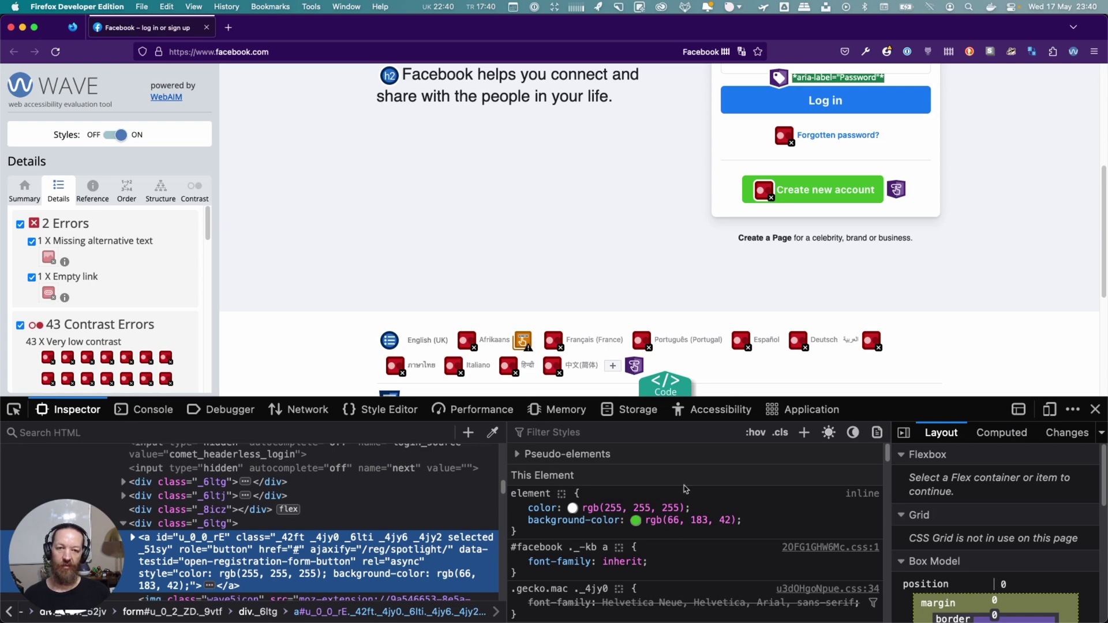
pyautogui.click(1095, 409)
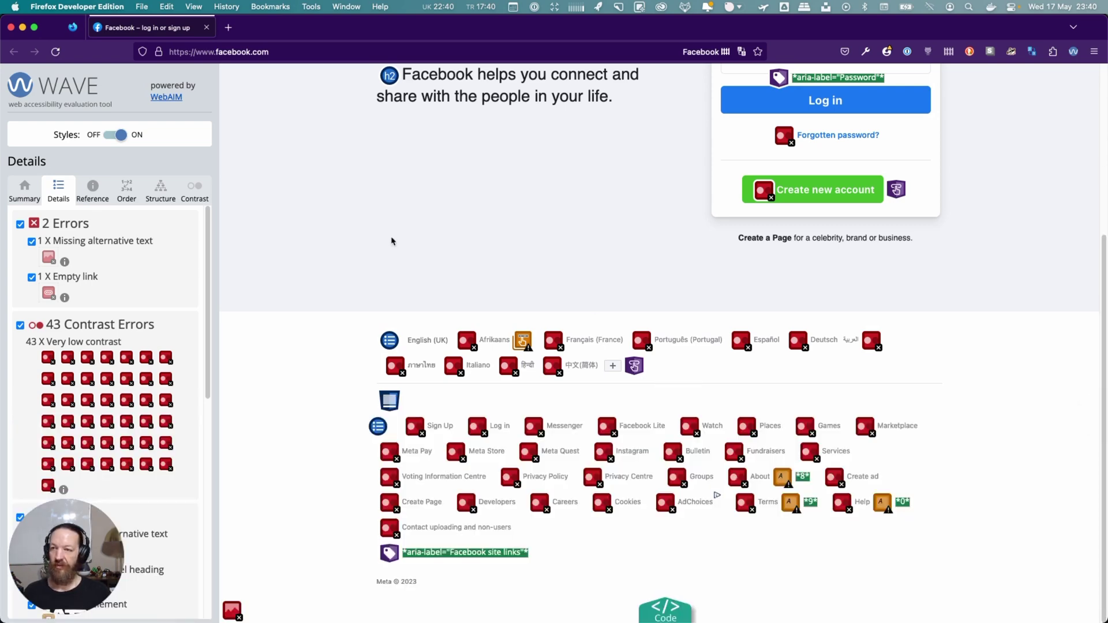
# Locate the redundant alternative text and accesskey alerts, then read the Accesskey reference guidance
pyautogui.scroll(-5, 120, 349)
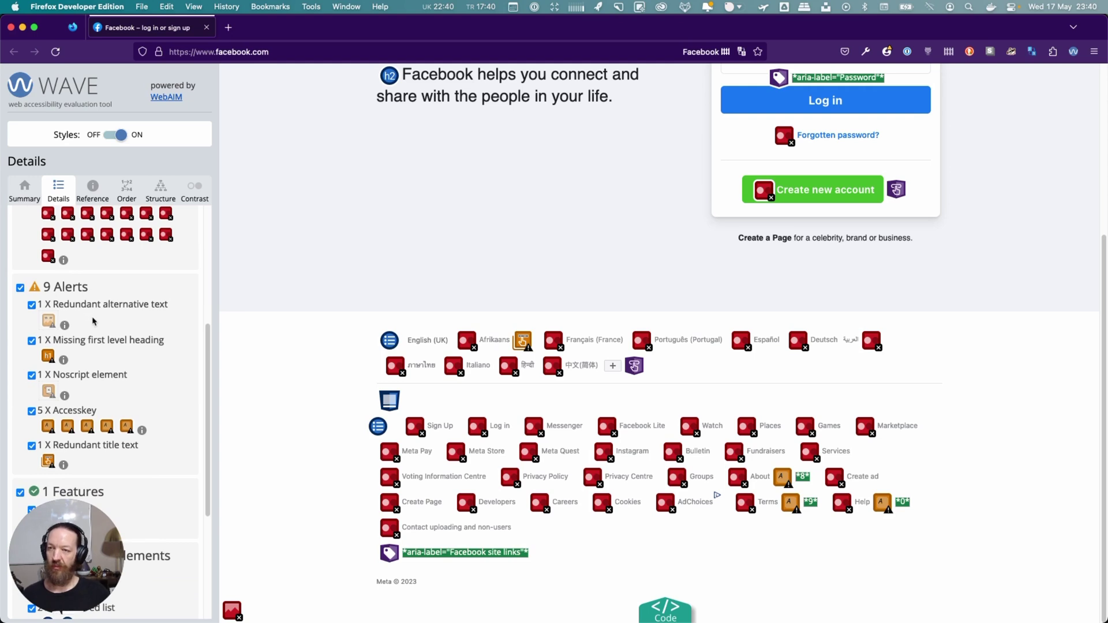
pyautogui.click(48, 322)
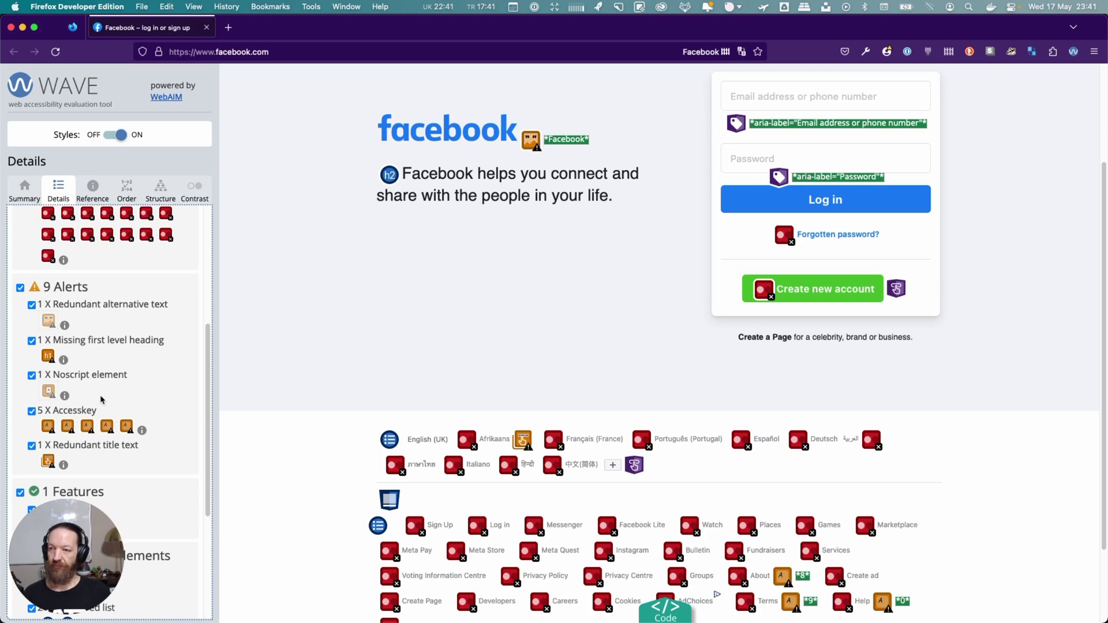
pyautogui.scroll(-3, 101, 399)
pyautogui.click(47, 348)
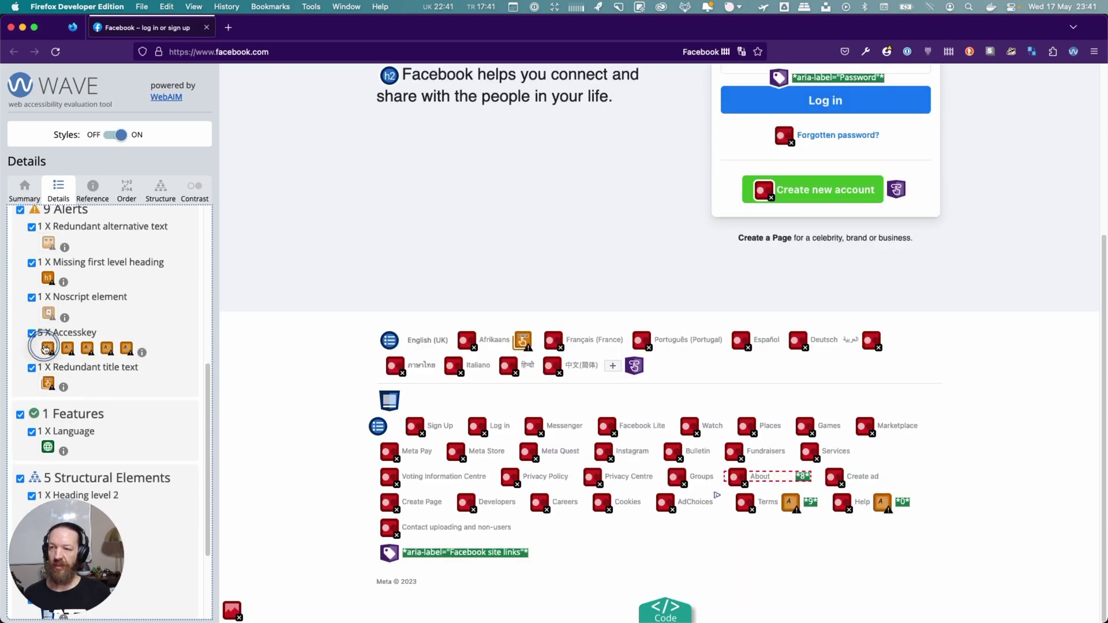
pyautogui.click(142, 353)
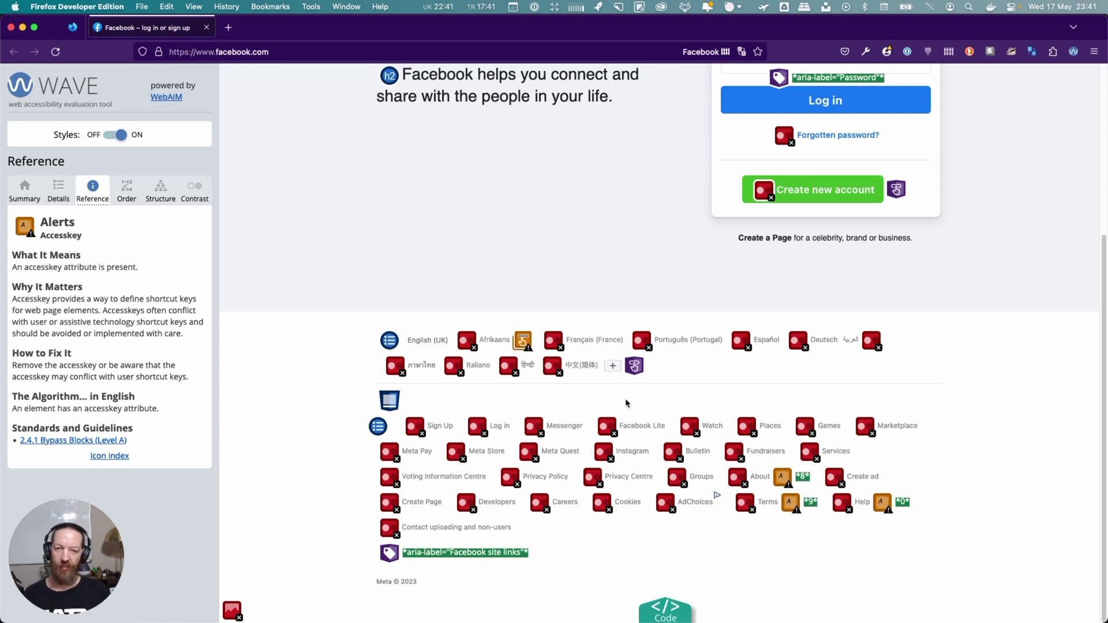
# Flag the Afrikaans link's redundant title text and compare its title with the link text in code
pyautogui.click(58, 191)
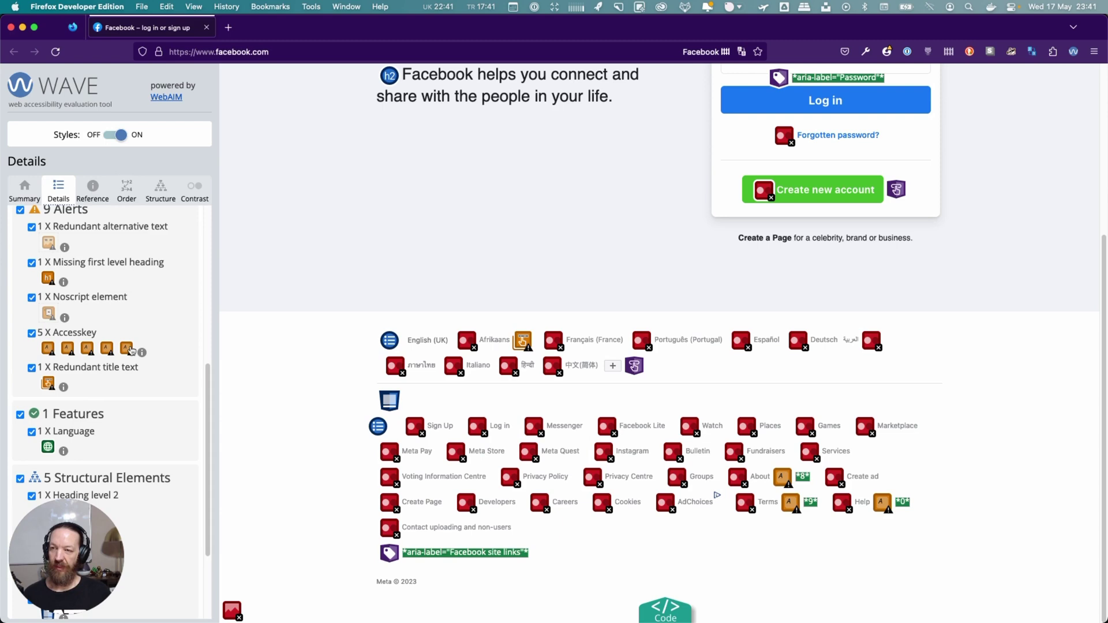
pyautogui.click(49, 383)
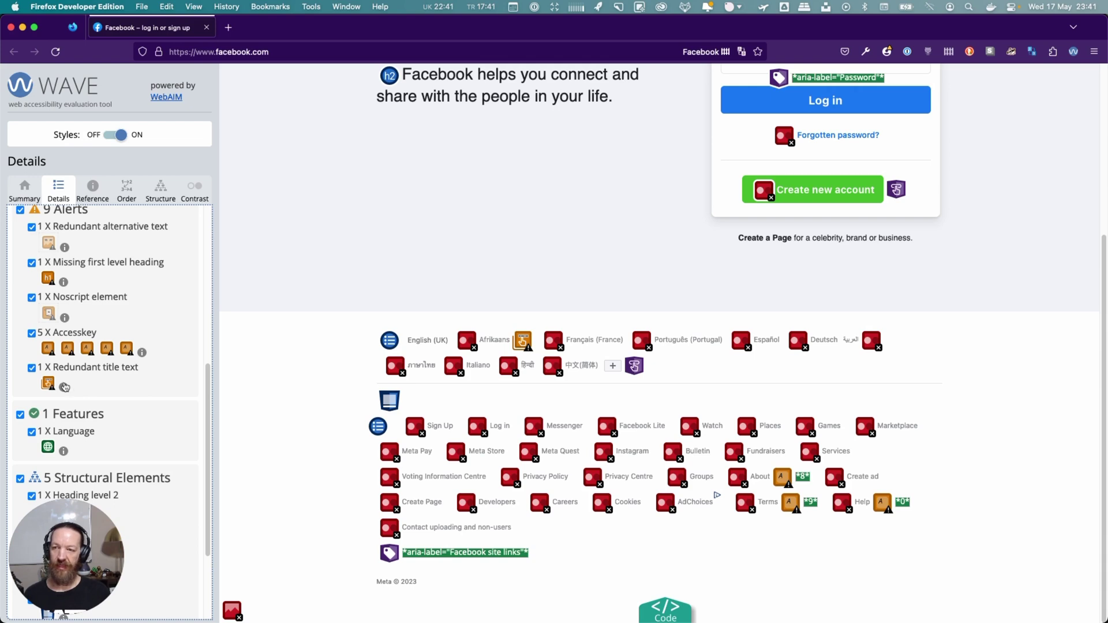
pyautogui.click(523, 341)
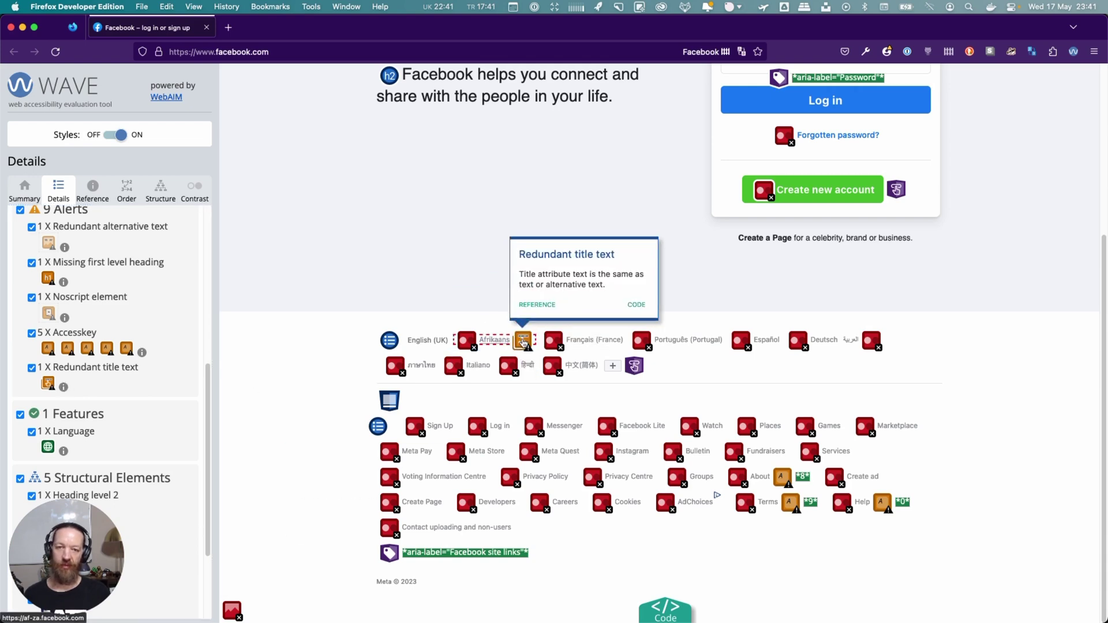
pyautogui.click(637, 306)
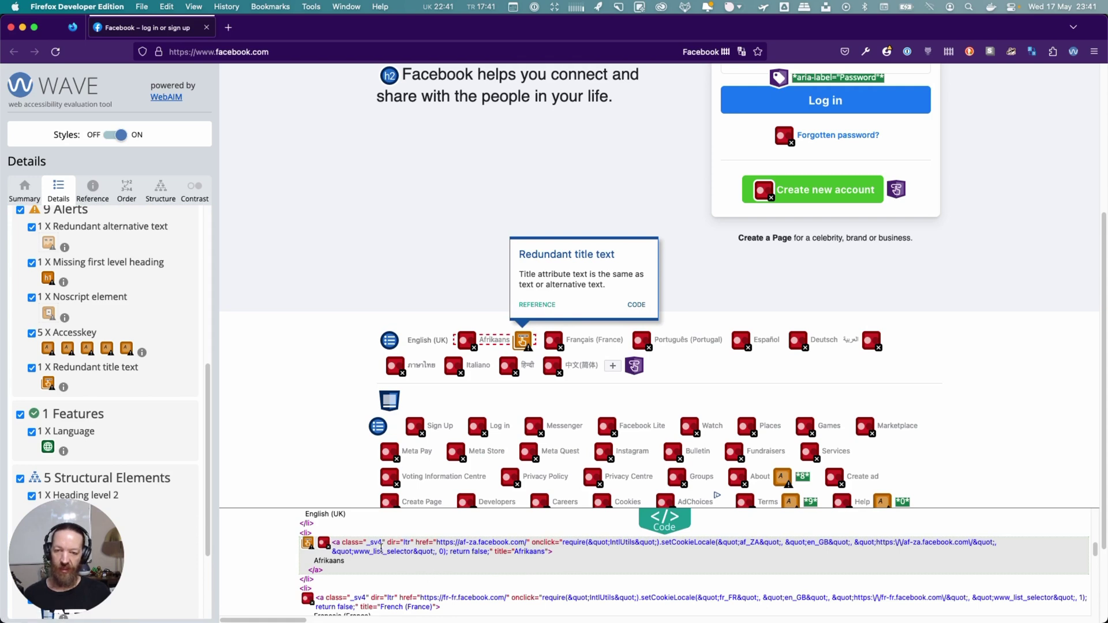
pyautogui.moveTo(311, 563); pyautogui.dragTo(360, 565)
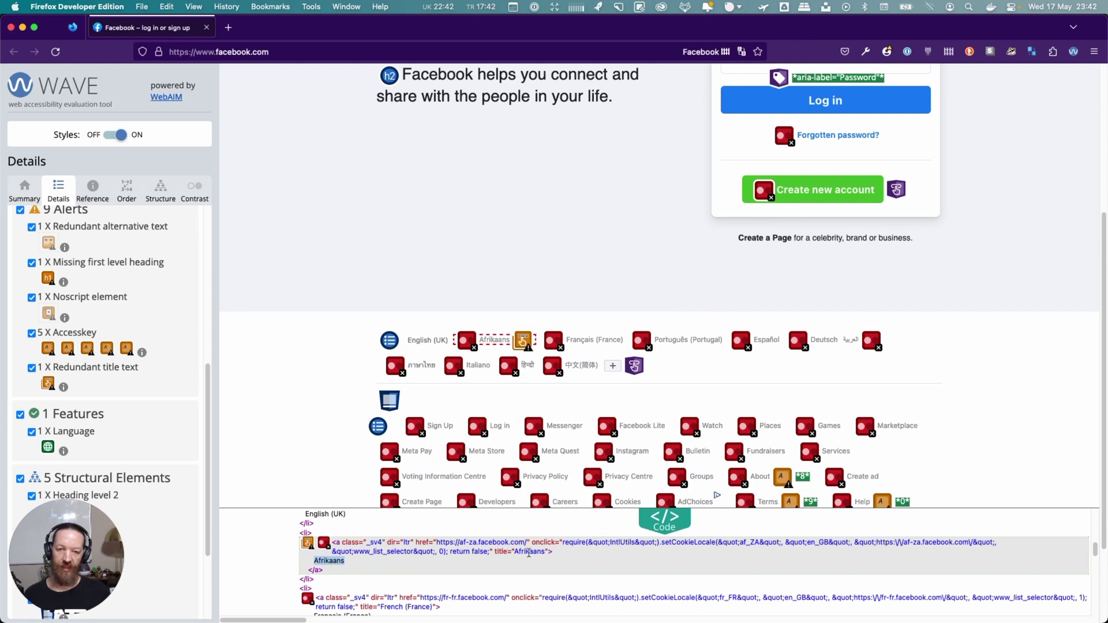
pyautogui.moveTo(515, 551); pyautogui.dragTo(545, 551)
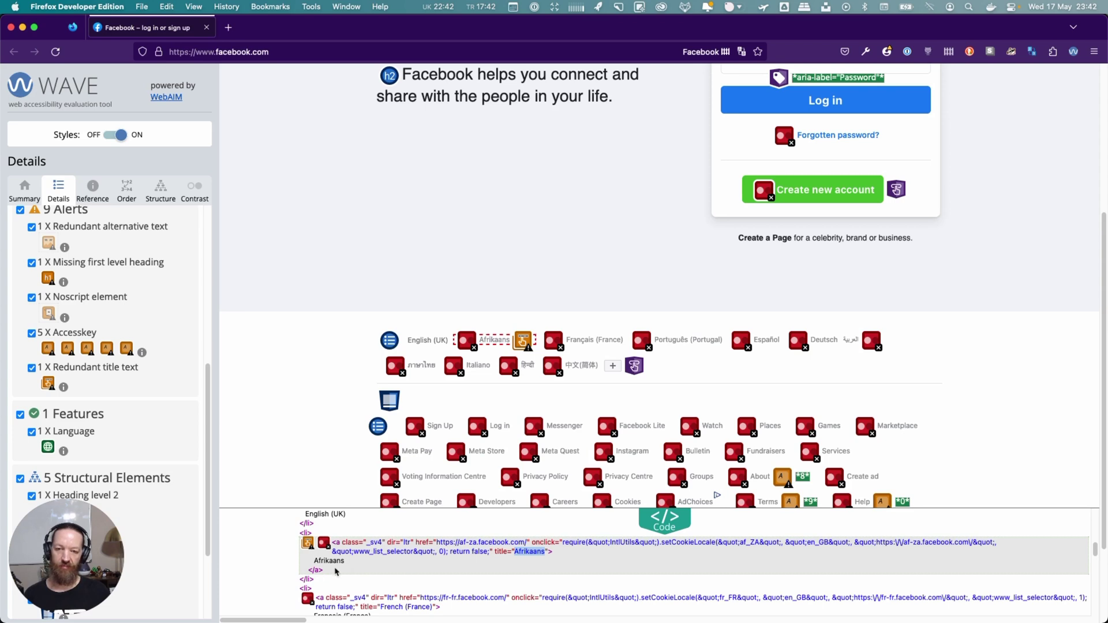
pyautogui.click(666, 519)
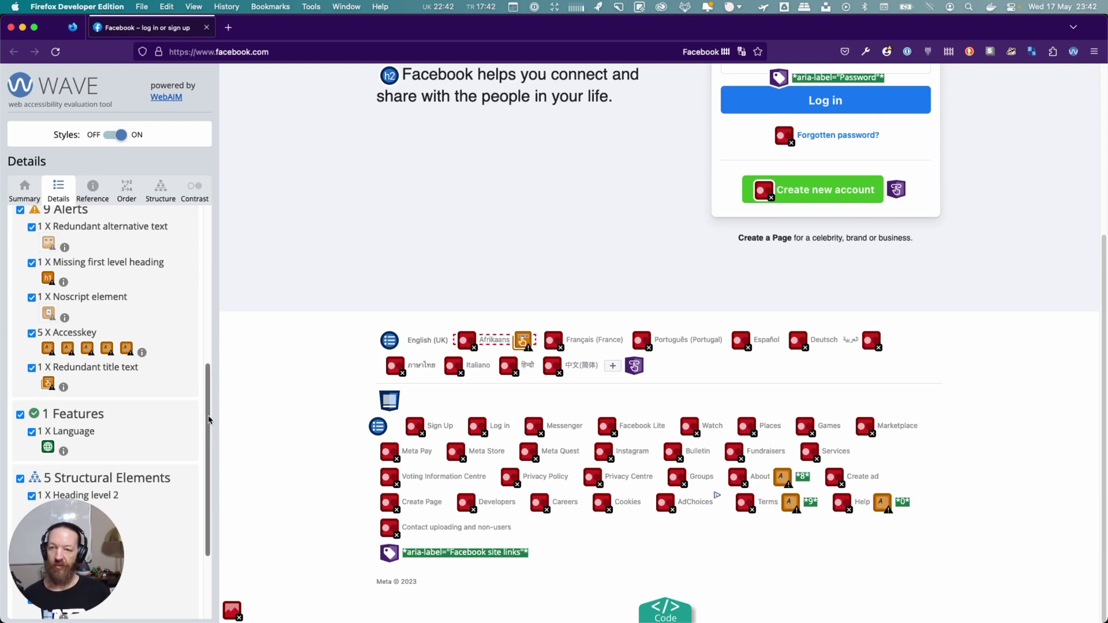
# Browse the Structure and Contrast tabs, ending on the Summary of 2 errors, 43 contrast errors, 9 alerts
pyautogui.moveTo(209, 420); pyautogui.dragTo(206, 488)
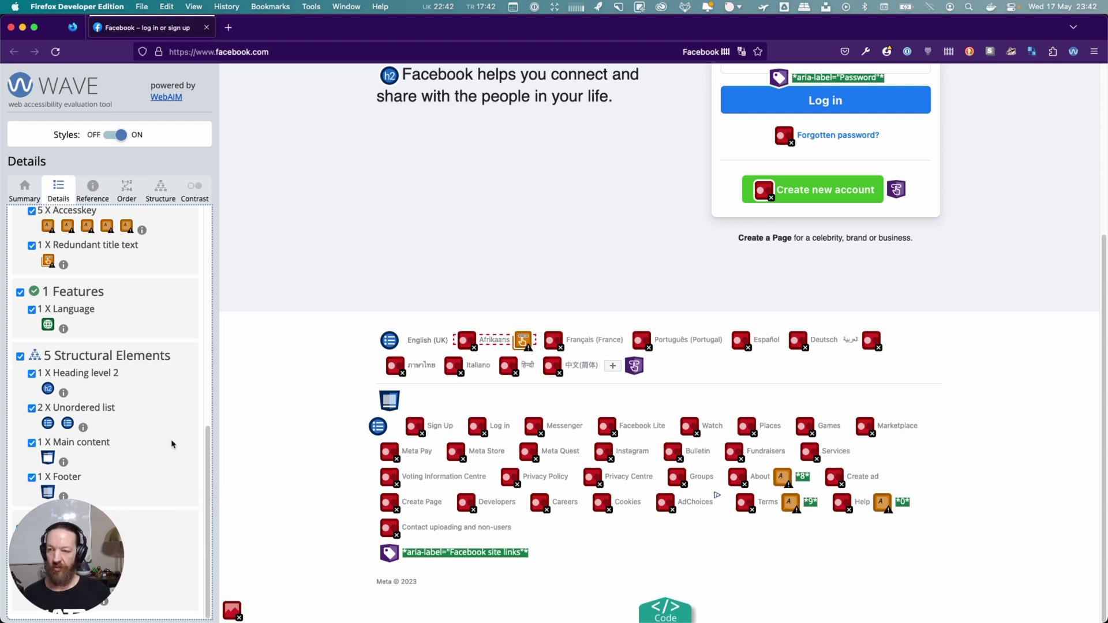
pyautogui.scroll(5, 170, 442)
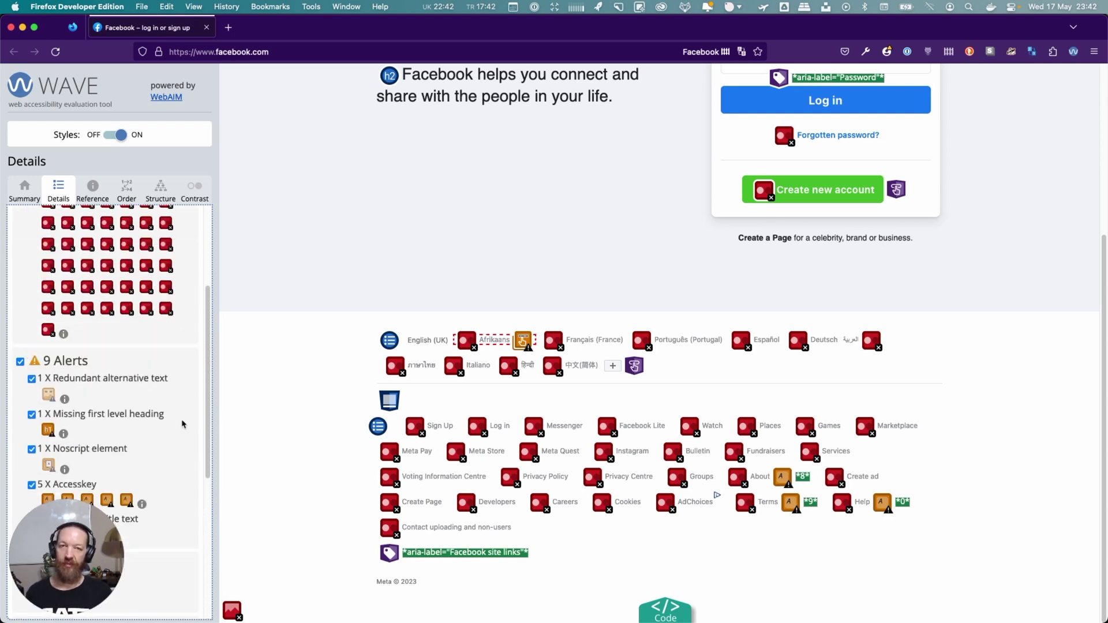
pyautogui.moveTo(208, 372); pyautogui.dragTo(202, 277)
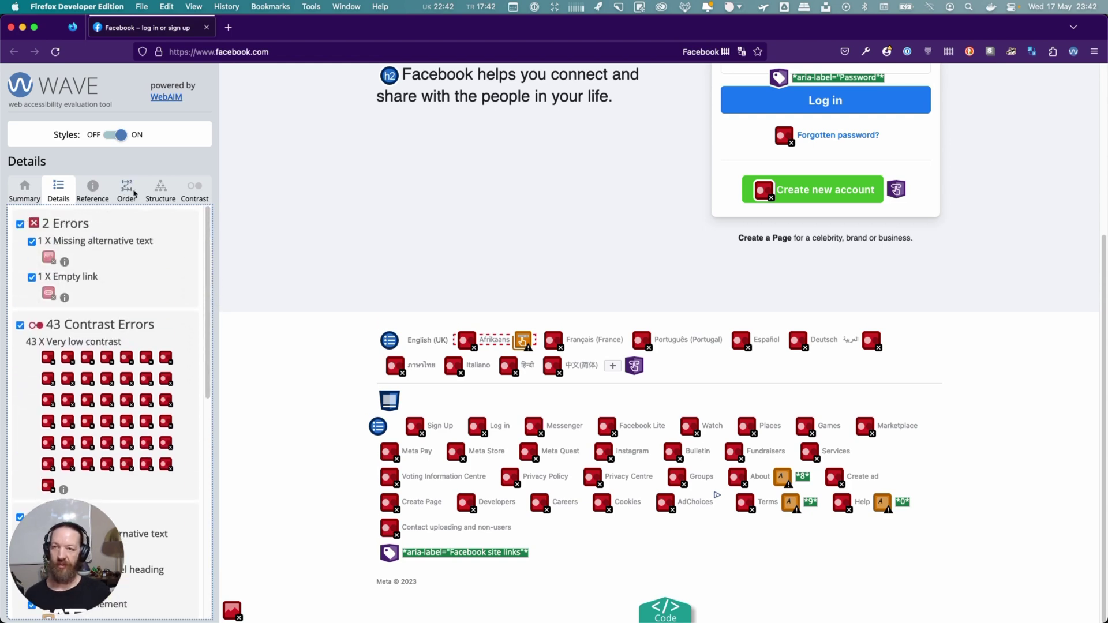
pyautogui.click(160, 189)
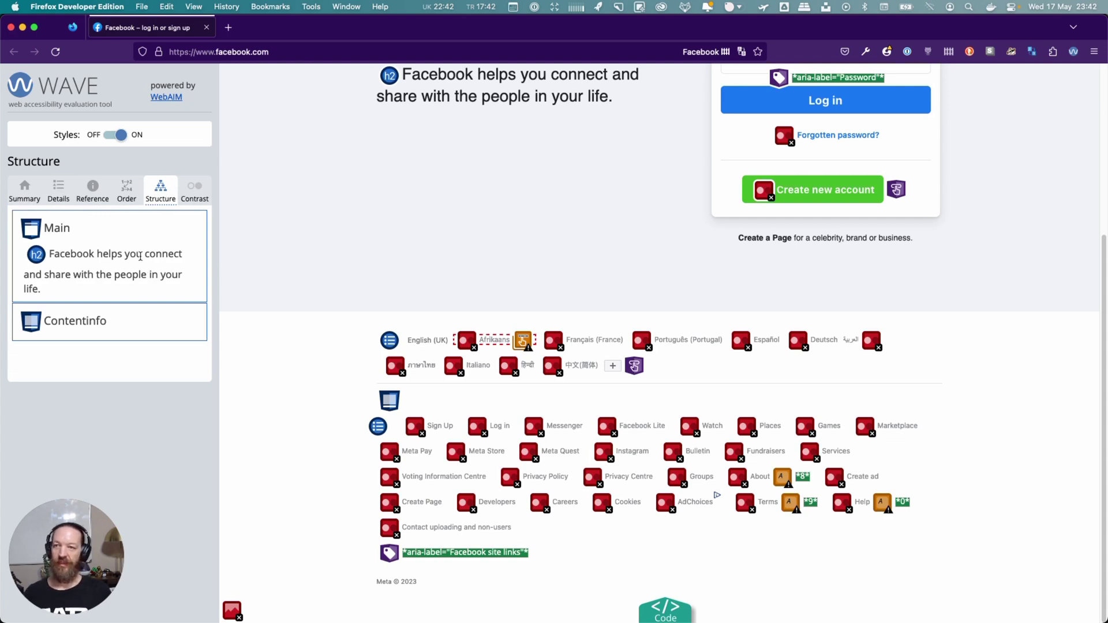
pyautogui.click(195, 190)
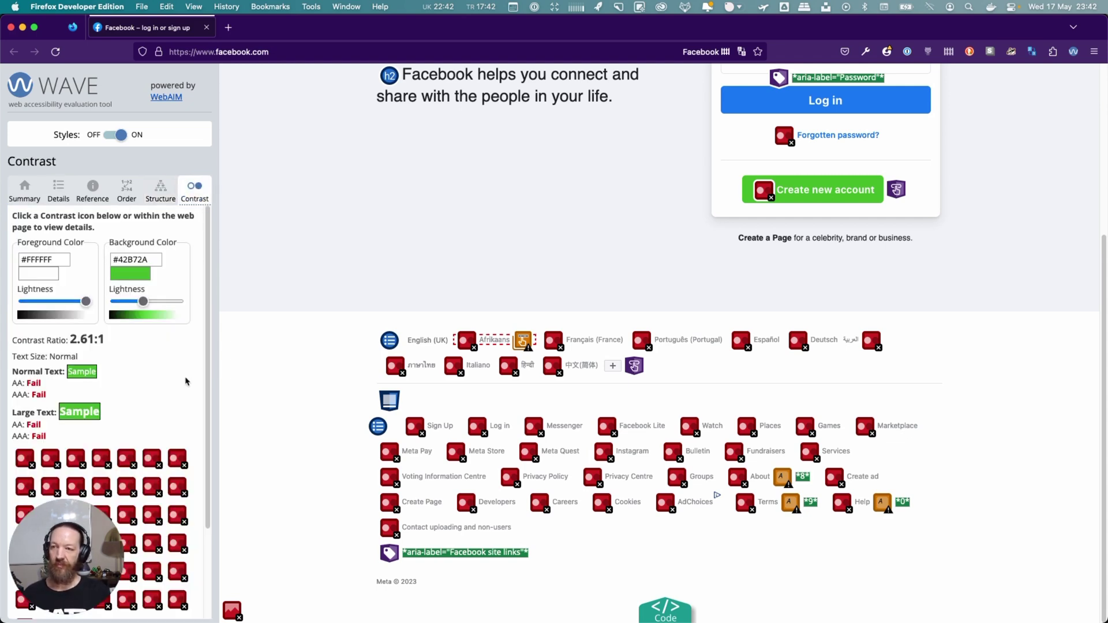
pyautogui.scroll(-3, 142, 393)
pyautogui.scroll(3, 143, 393)
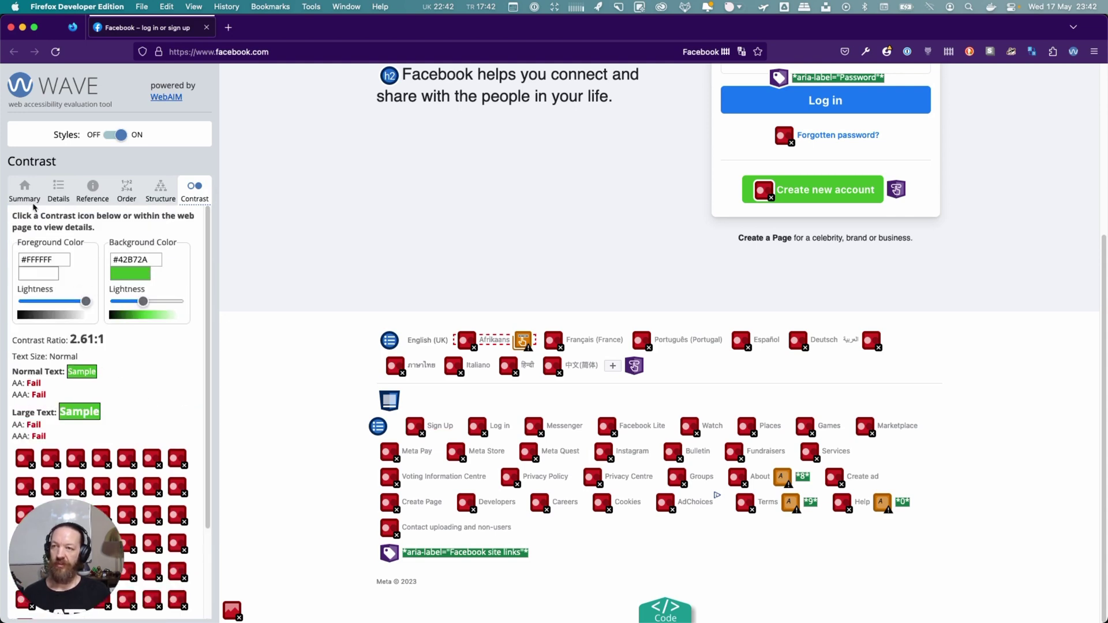
pyautogui.click(24, 190)
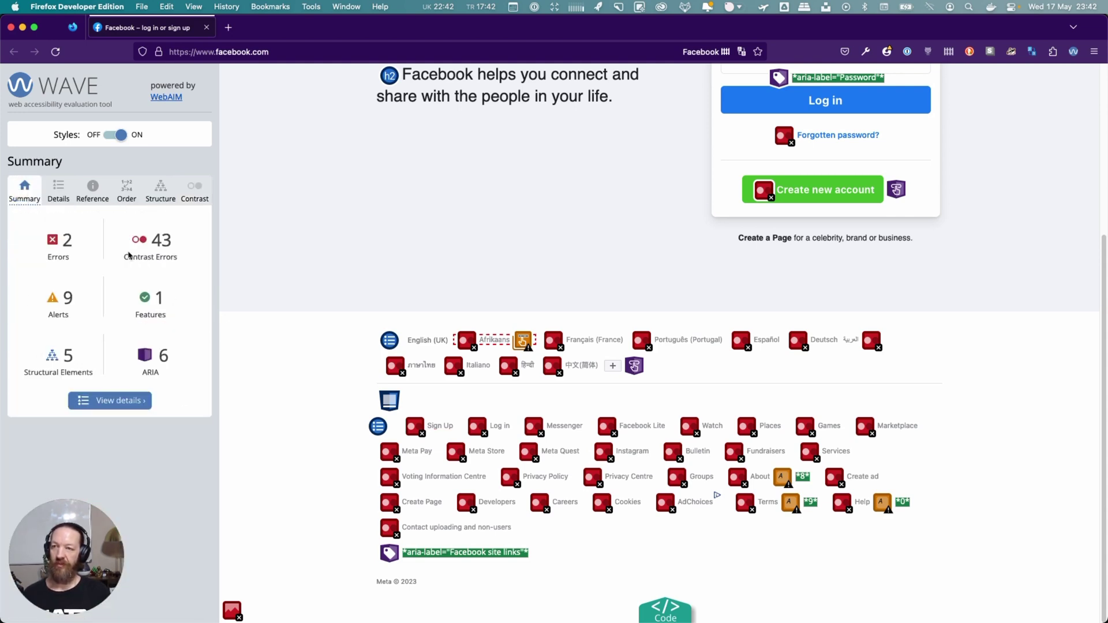